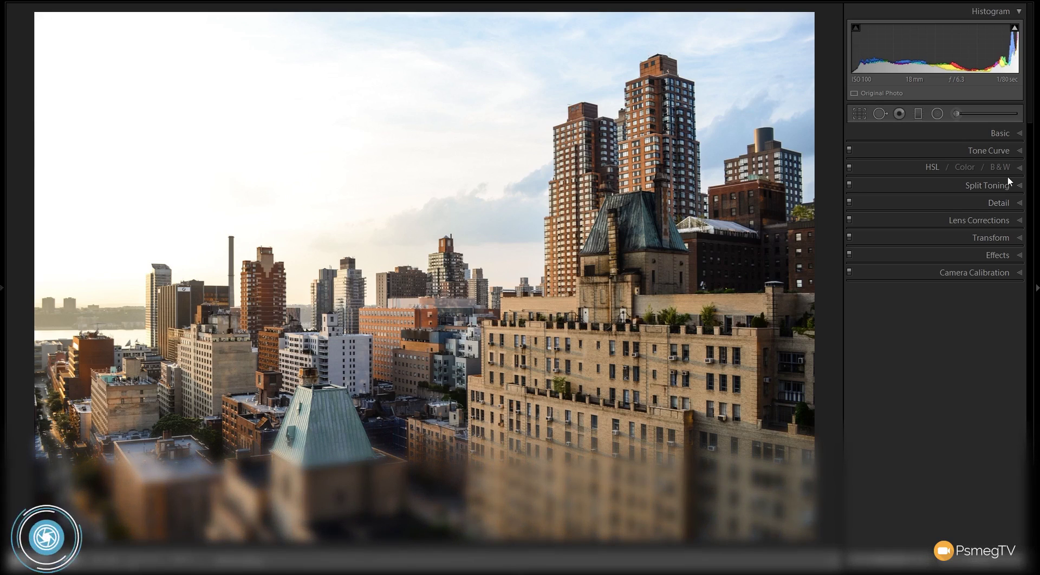
Set the tone to Exposure −0.15, Contrast +30, Highlights −50, Shadows +30, Whites −14 and Blacks −20.
left_click(1007, 135)
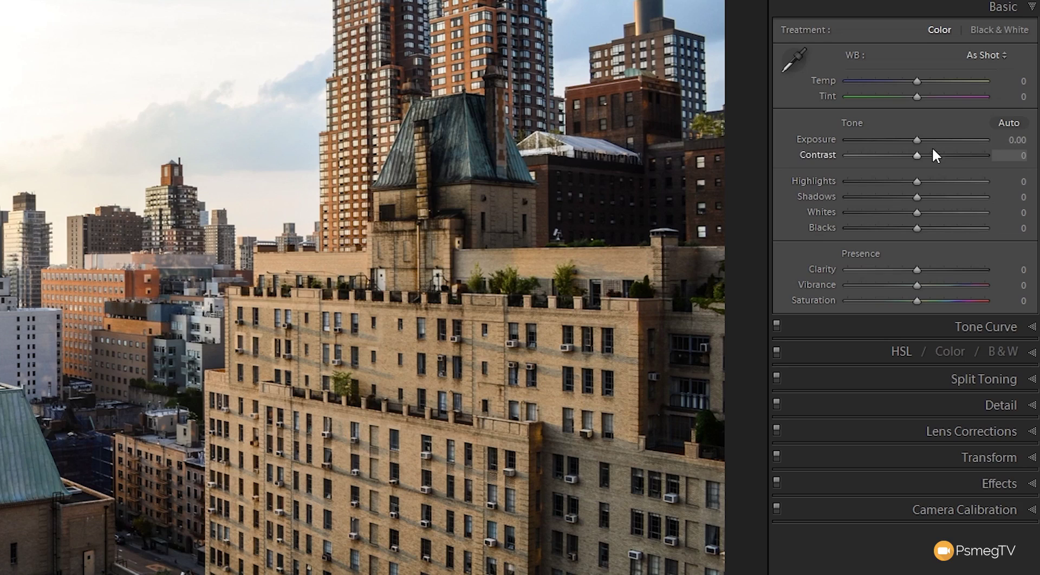
left_click_drag(916, 137, 913, 138)
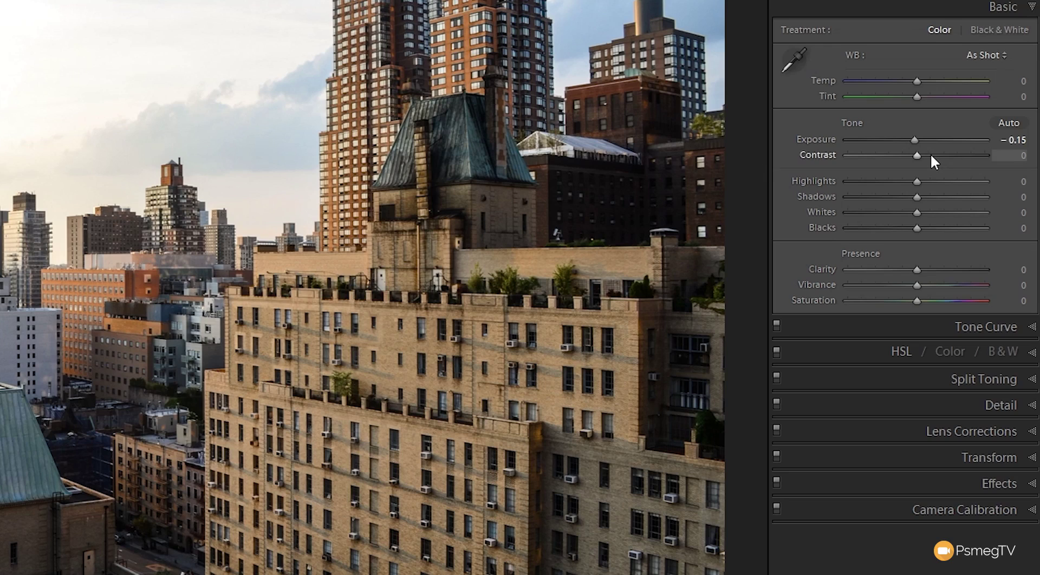
left_click_drag(920, 156, 937, 155)
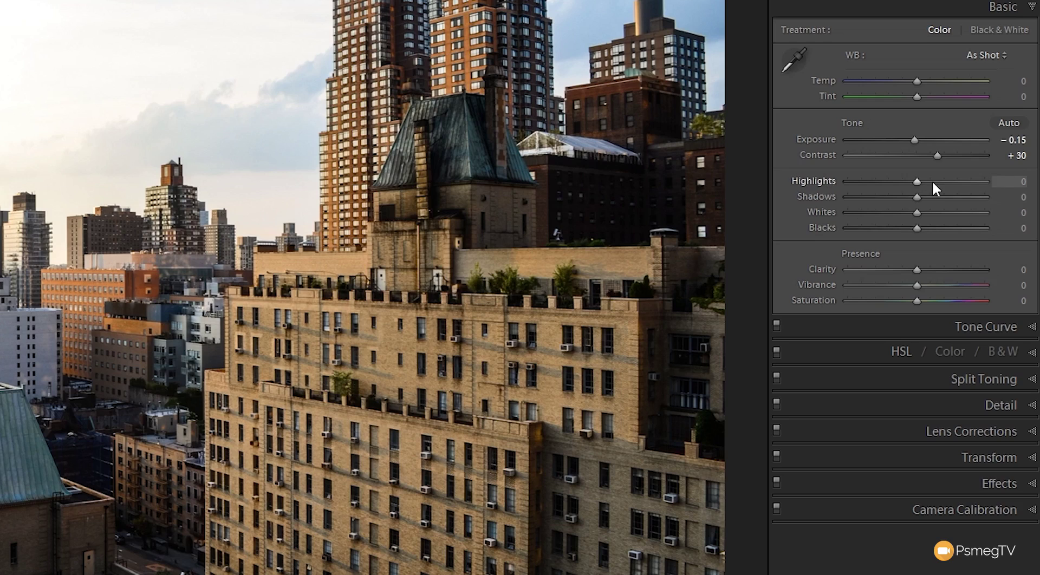
left_click_drag(918, 180, 883, 179)
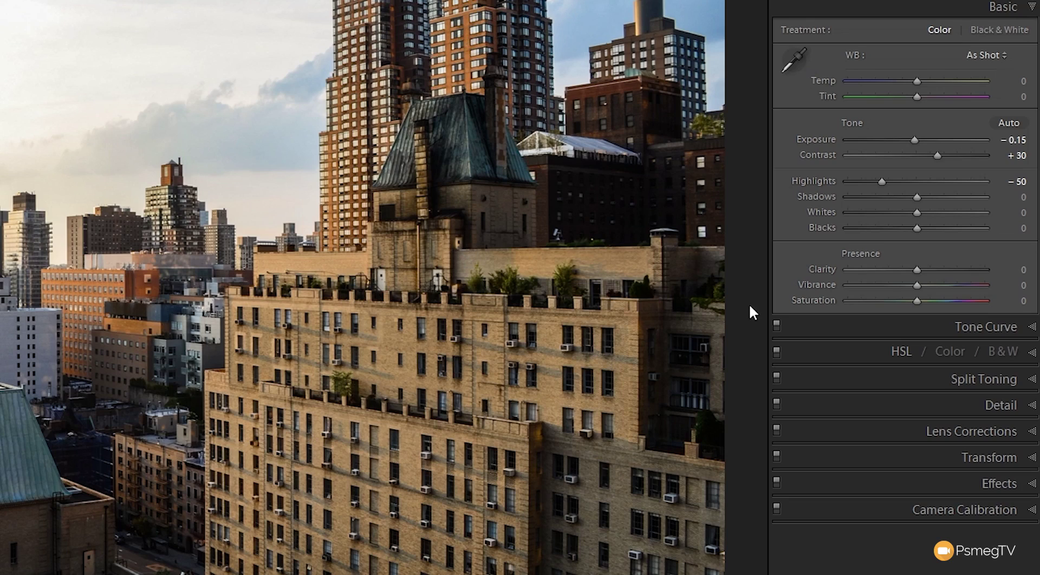
left_click_drag(916, 198, 937, 198)
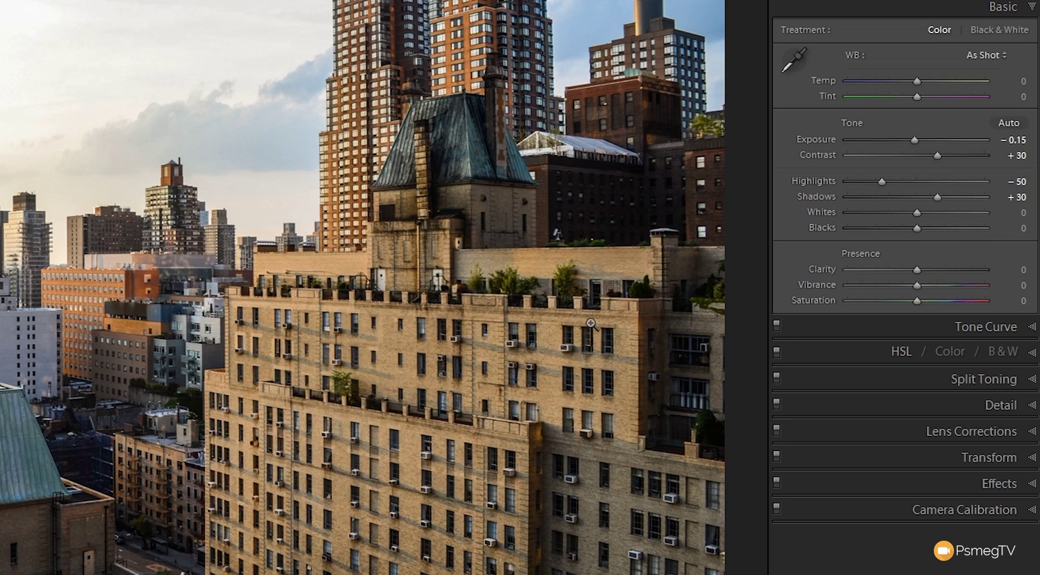
left_click_drag(918, 213, 909, 213)
left_click_drag(918, 228, 904, 226)
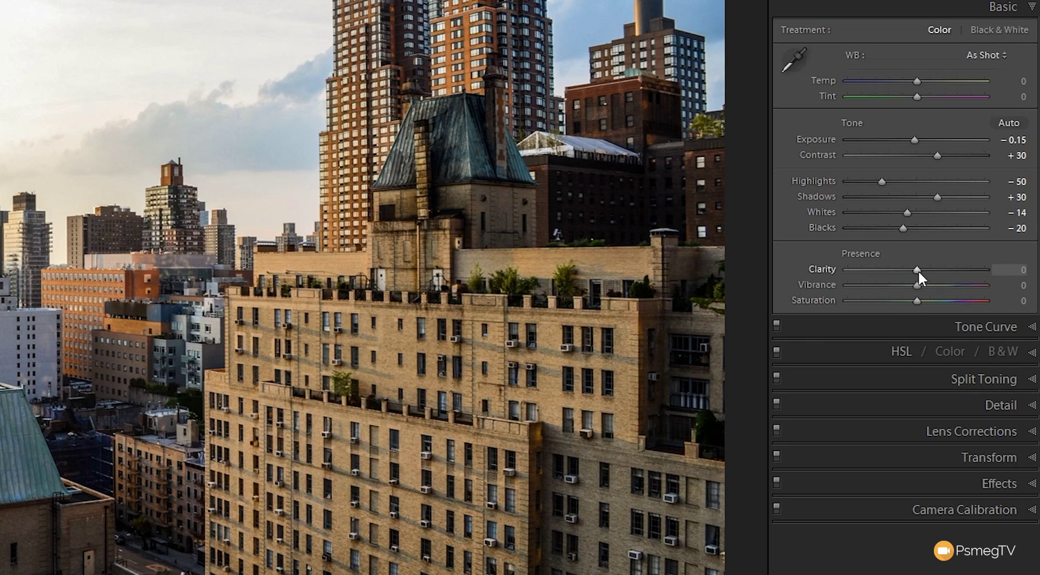
Set Clarity to +69, Vibrance to −63 and Saturation to −30 for a gritty, desaturated look.
left_click_drag(919, 271, 932, 278)
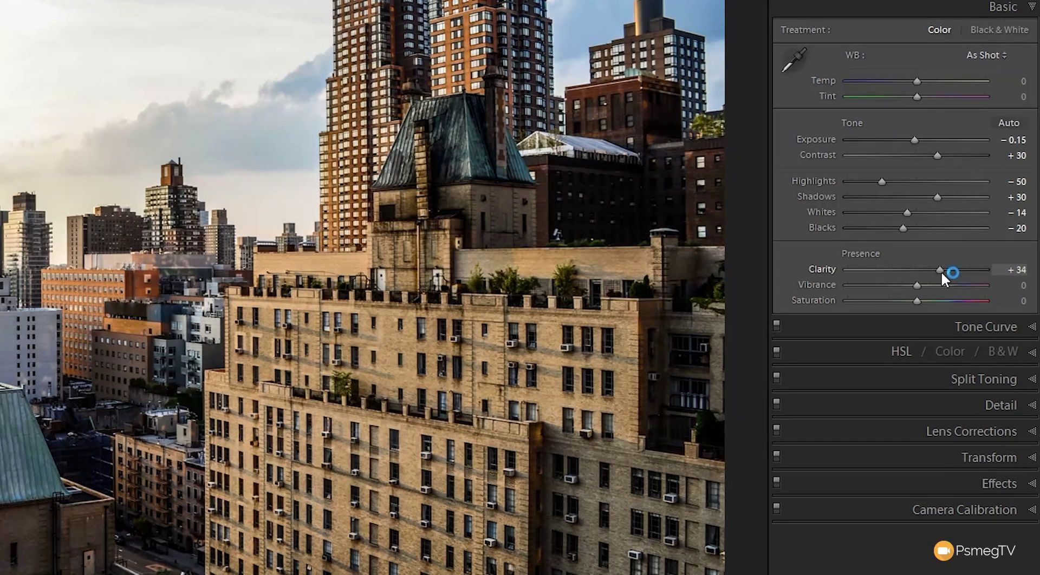
left_click_drag(942, 273, 964, 272)
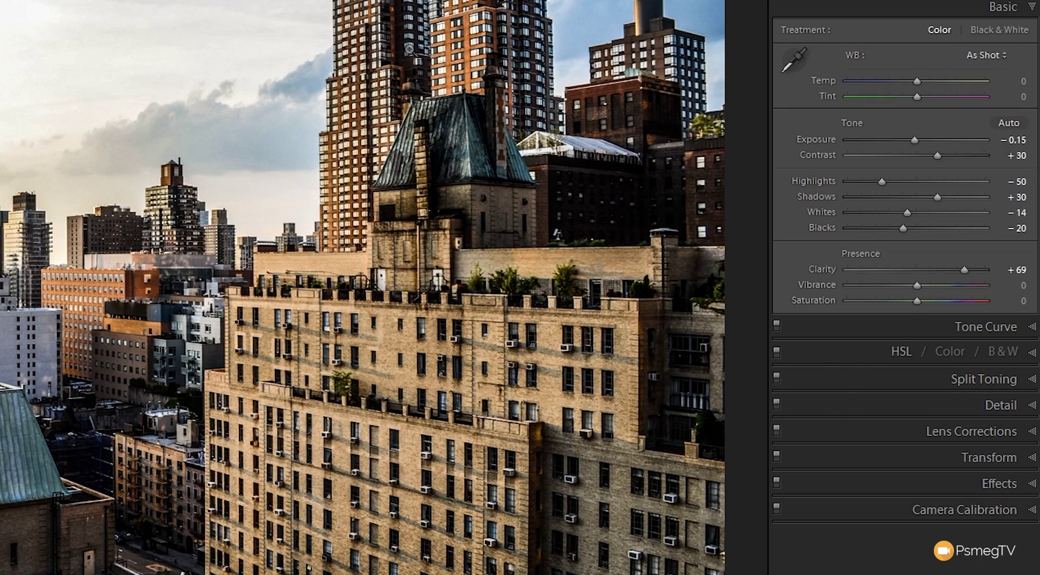
left_click_drag(916, 285, 871, 282)
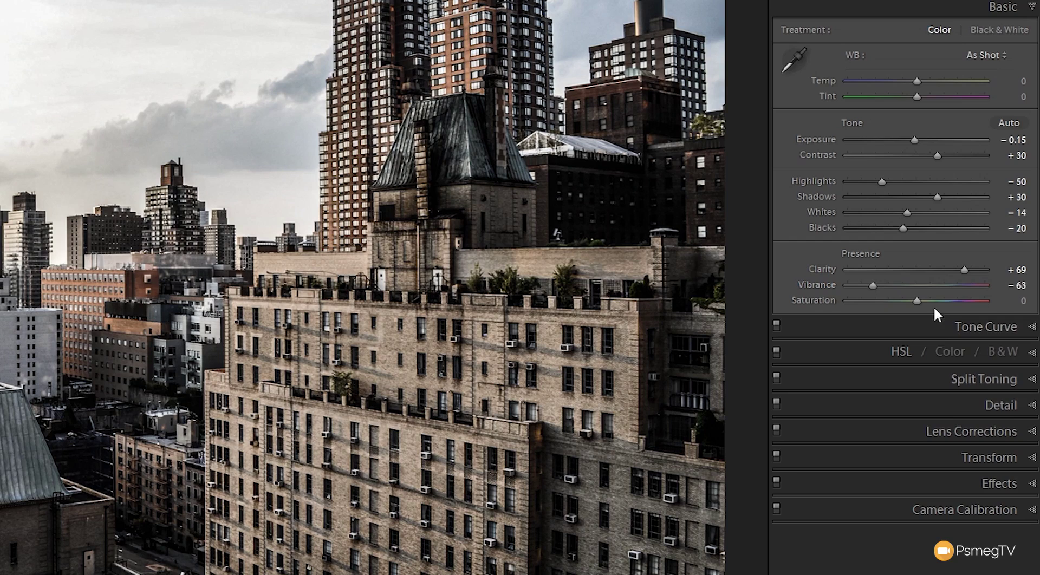
left_click_drag(918, 300, 897, 300)
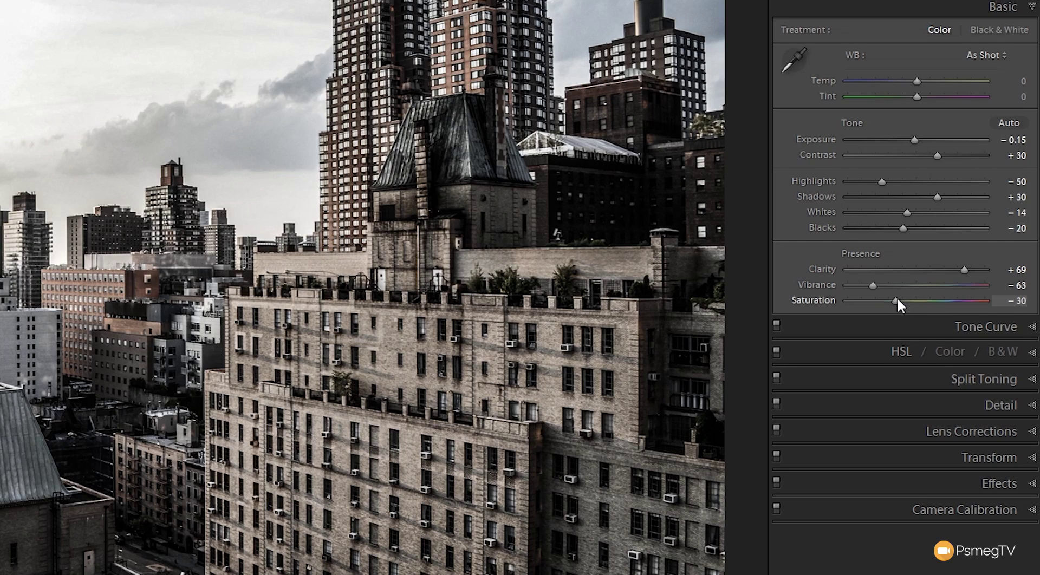
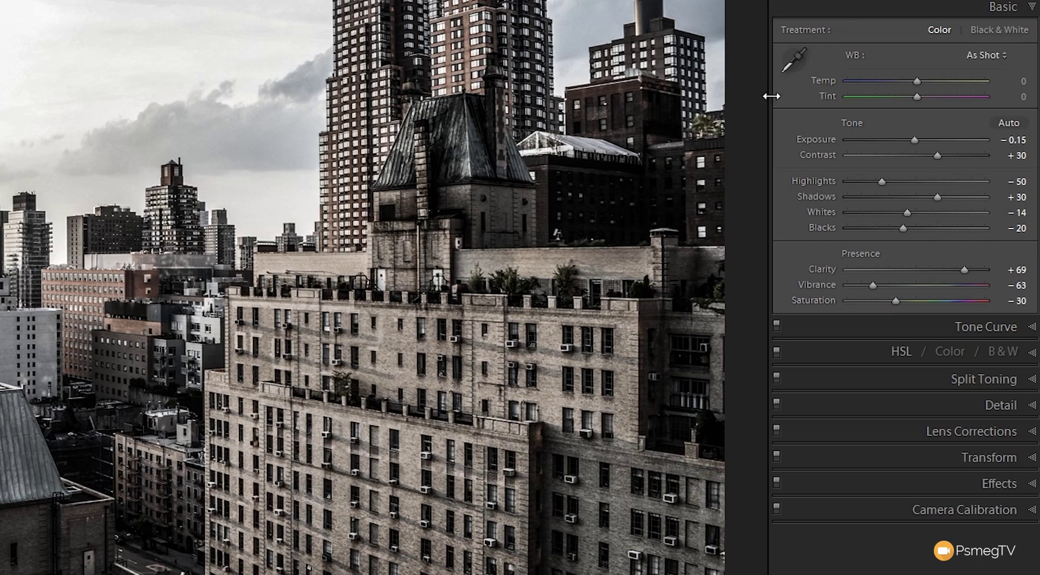
Switch the tone curve to point editing and add an anchor point at about 16.5% in the shadows of the RGB curve.
left_click(994, 327)
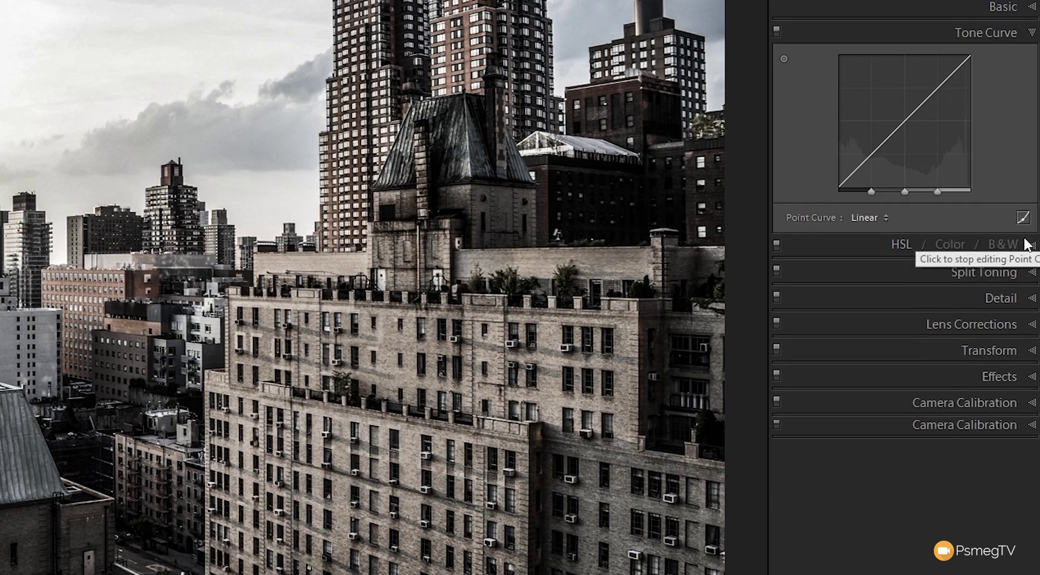
left_click(1024, 243)
left_click(1023, 300)
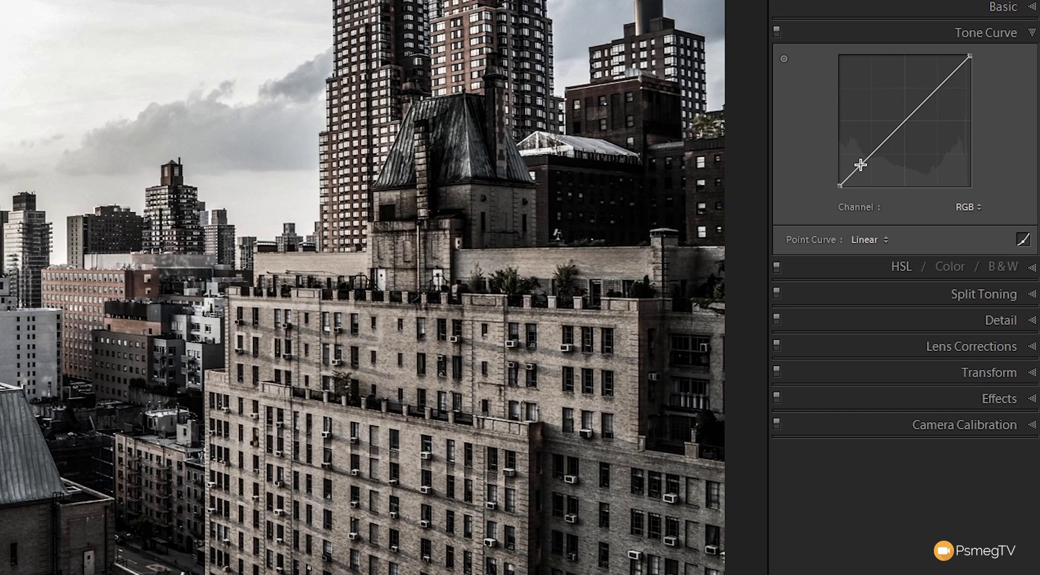
left_click(860, 168)
left_click(843, 183)
key("ctrl+z")
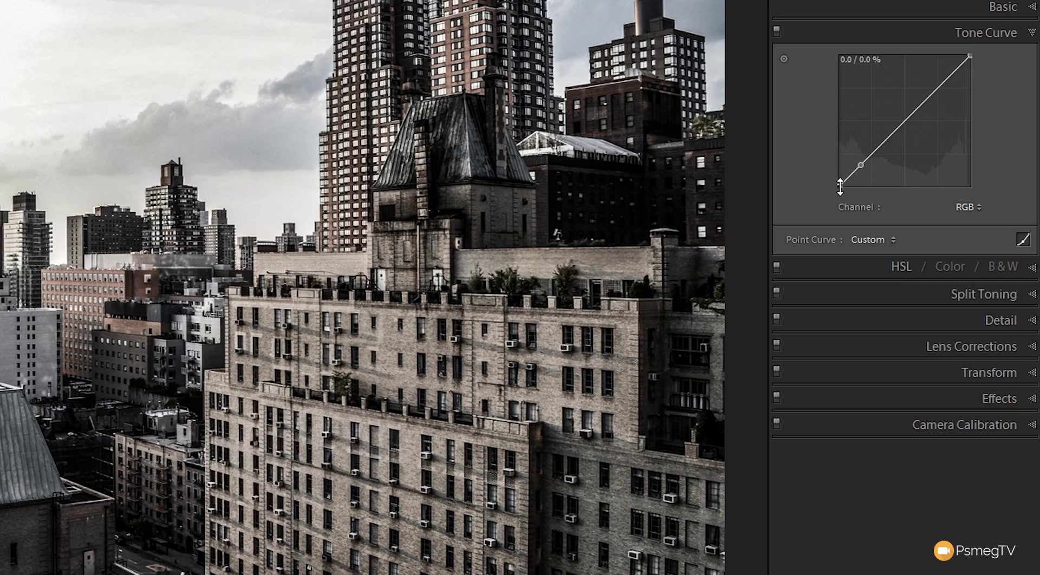
Lift the tone curve's black point and nudge the shadow anchor slightly upward to fade the blacks, and compare with the curve off.
left_click_drag(840, 187, 839, 175)
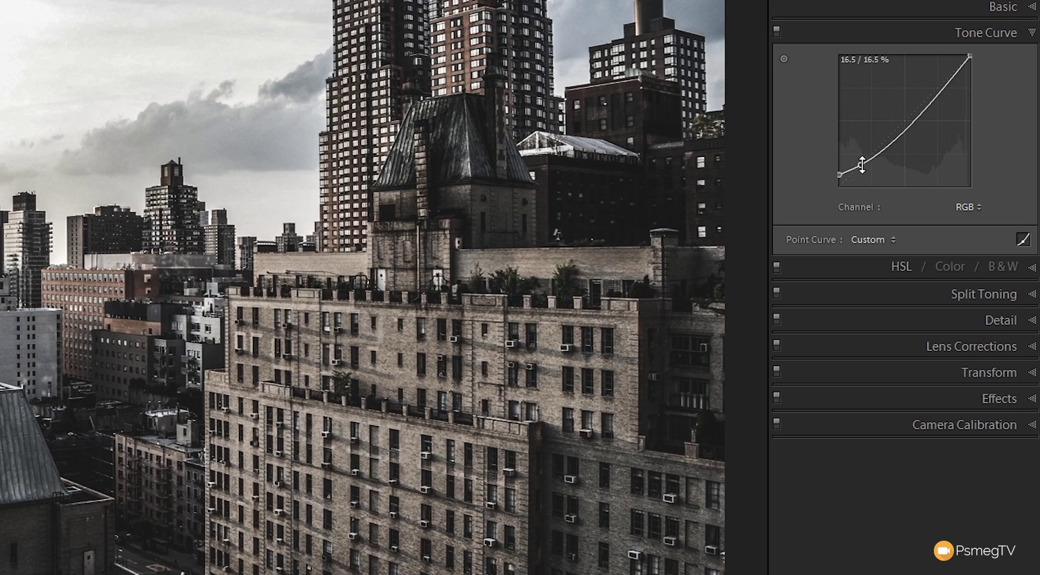
left_click_drag(862, 164, 866, 160)
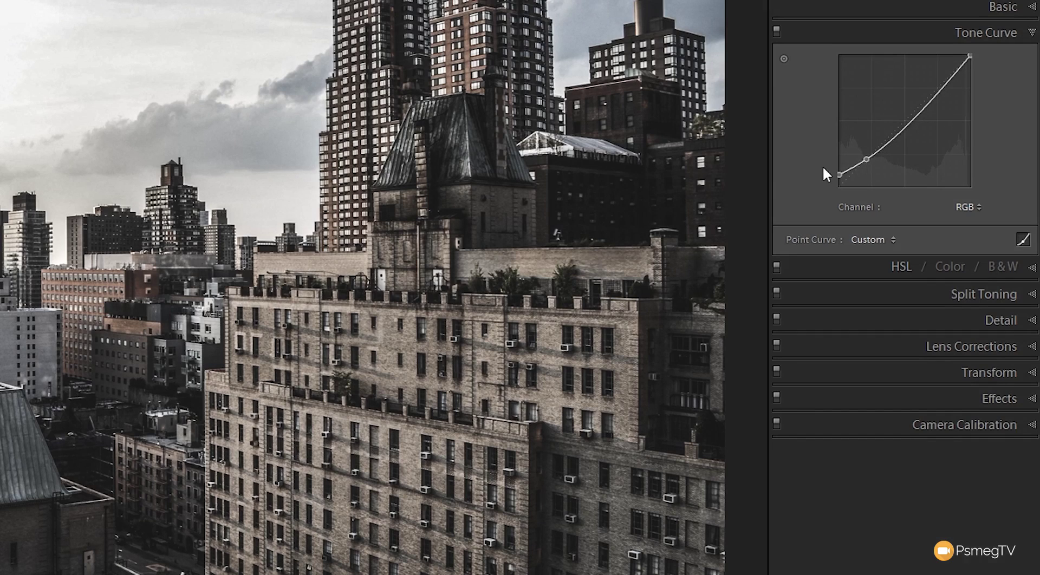
left_click(777, 30)
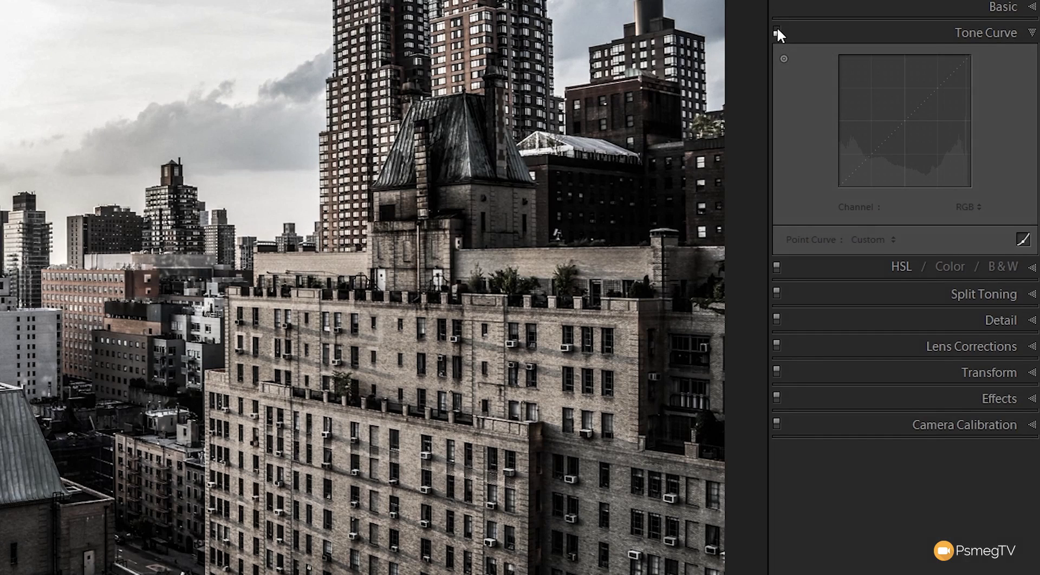
left_click(777, 29)
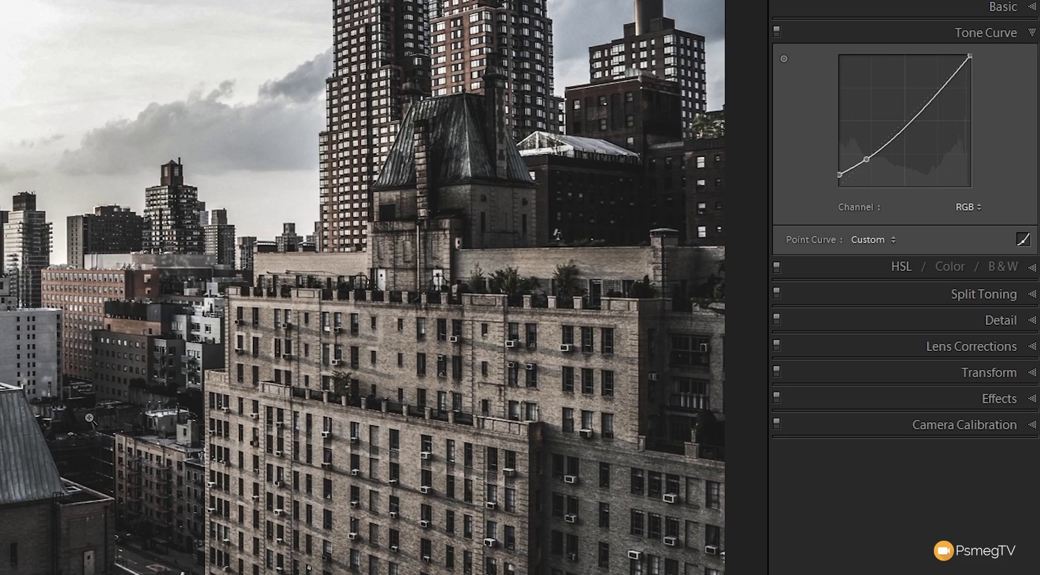
left_click(1032, 33)
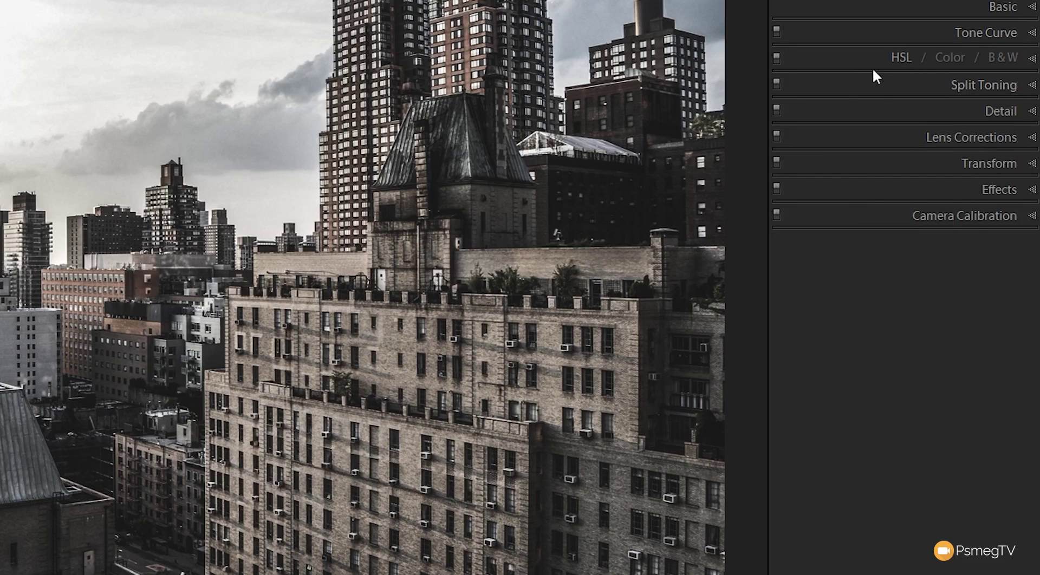
Set the HSL saturation to Red +23, Orange +19, Yellow +30, Green −51, Aqua −51, Blue −53, Purple −52 and Magenta −51.
left_click(897, 63)
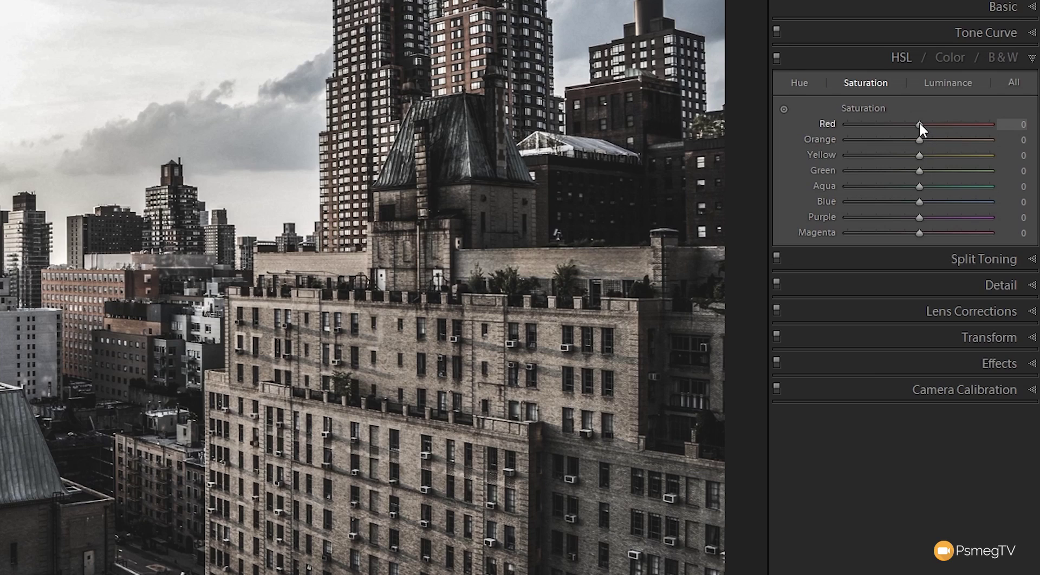
left_click_drag(919, 124, 938, 124)
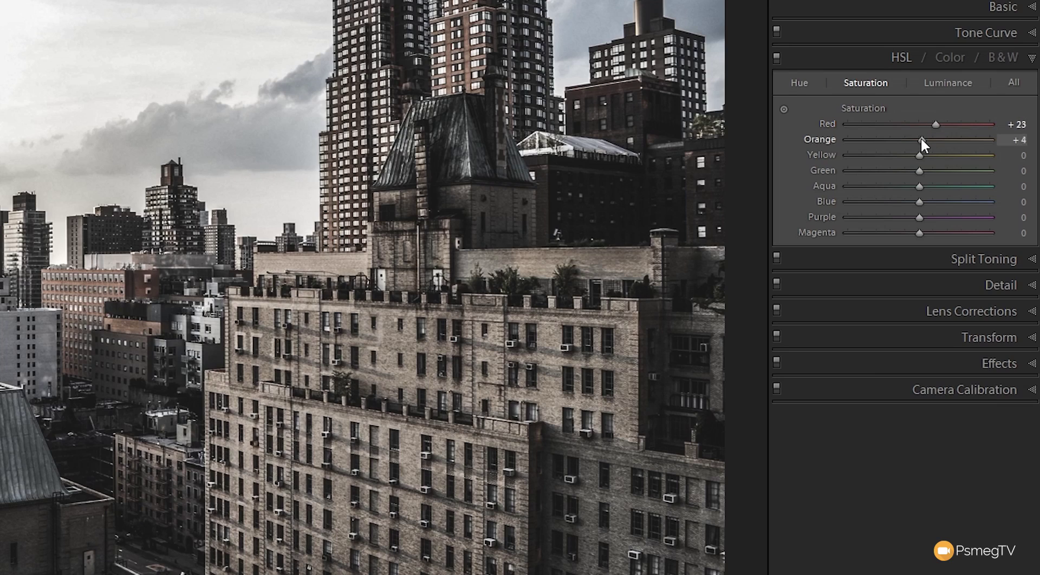
left_click_drag(921, 138, 930, 137)
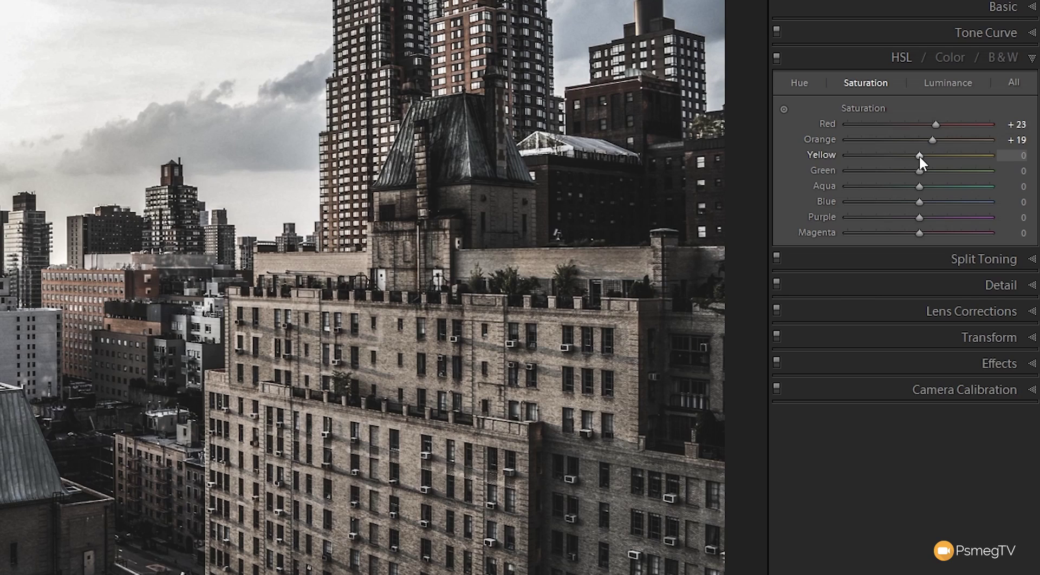
left_click_drag(919, 155, 940, 154)
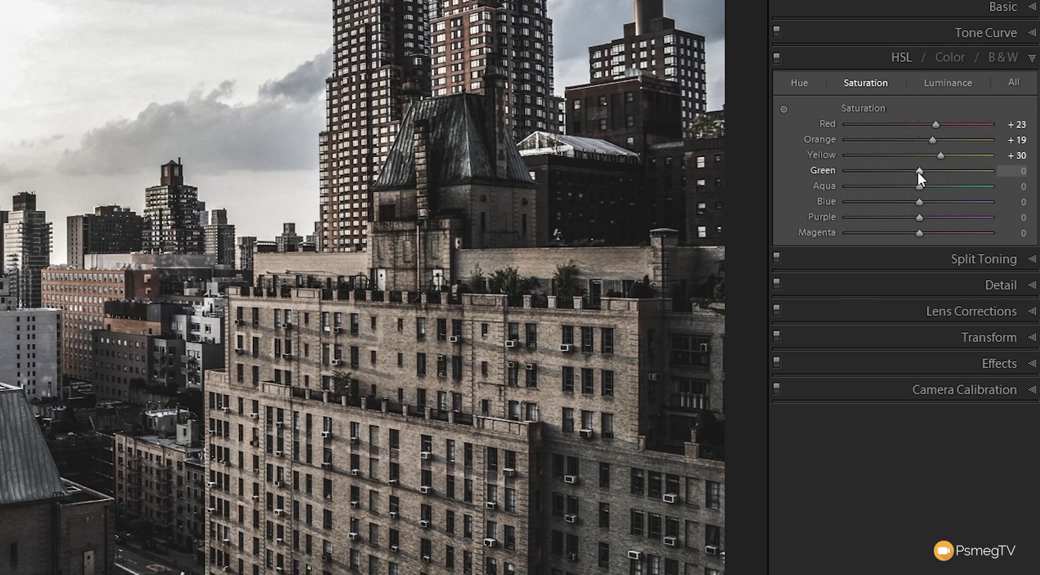
left_click_drag(918, 170, 882, 172)
left_click_drag(938, 188, 883, 231)
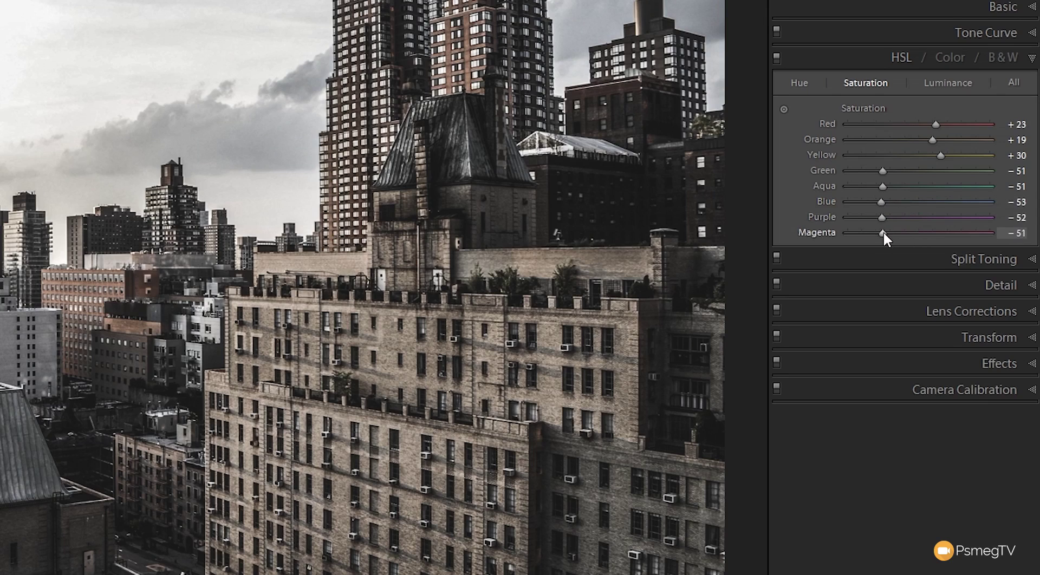
Compare the photo with the HSL adjustments off, and raise the saturation of Red to +52, Orange to +44 and Yellow to +45.
left_click(777, 58)
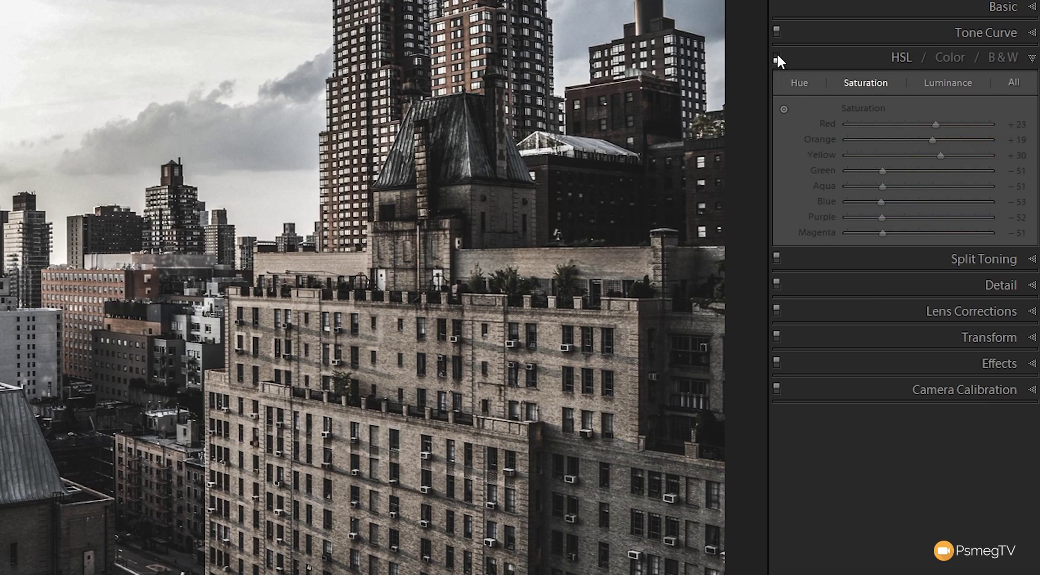
left_click(778, 56)
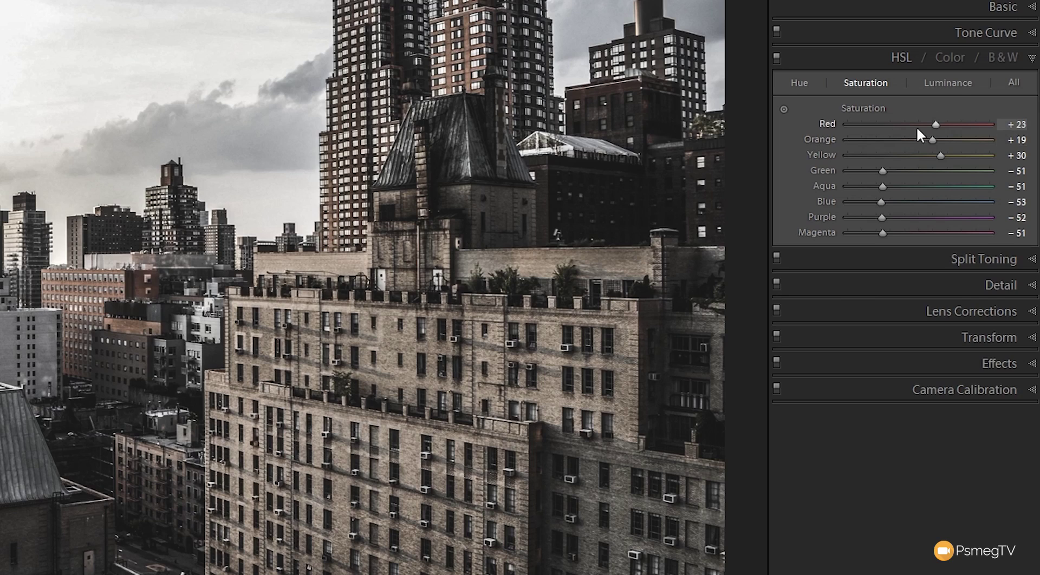
left_click_drag(935, 124, 951, 154)
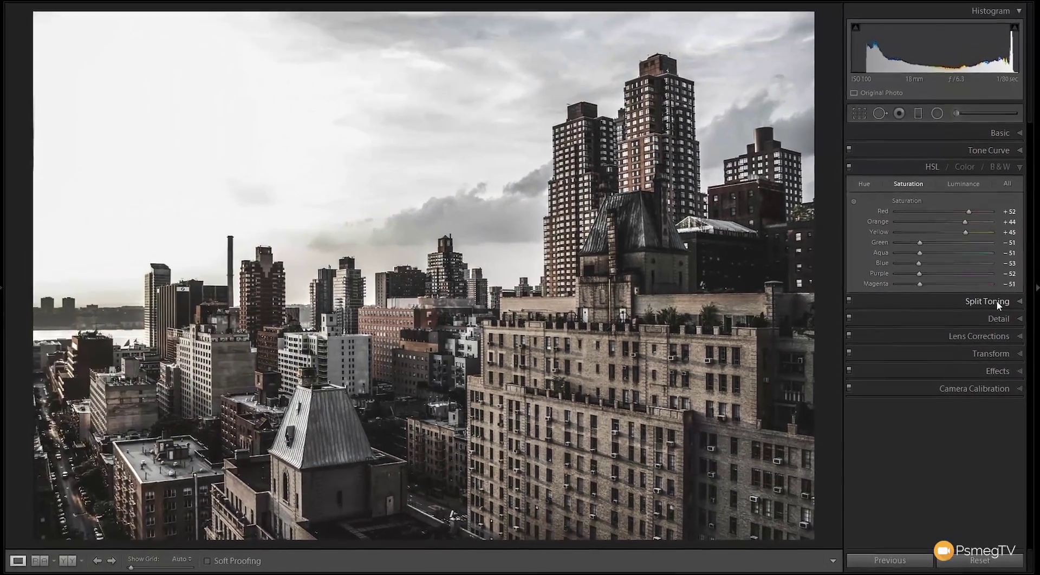
Split-tone the highlights with hue 58 and saturation 50, the shadows with hue 234 and saturation 24, and compare with the effect off.
left_click(998, 303)
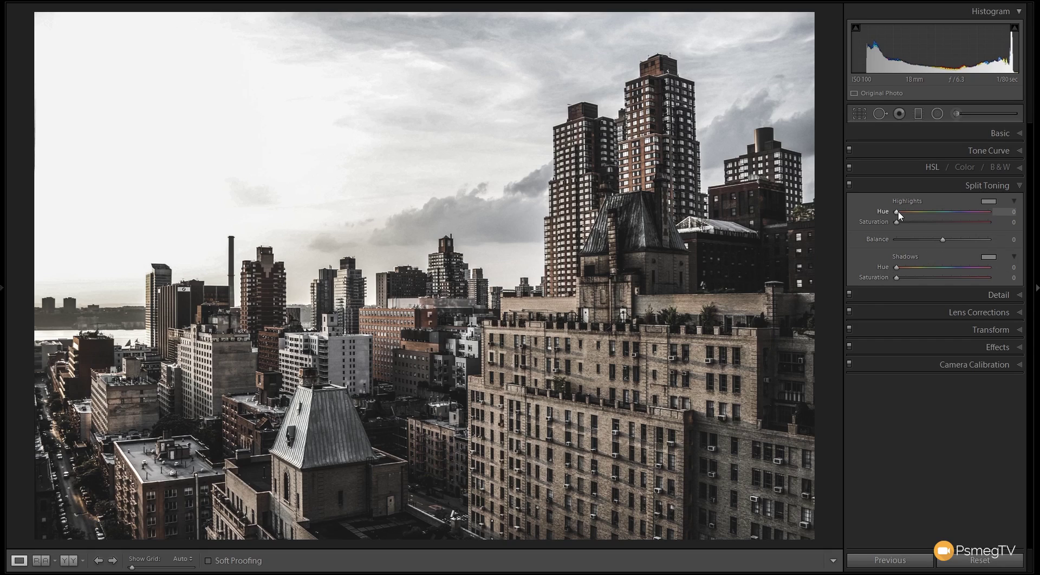
left_click_drag(898, 215, 915, 218)
left_click_drag(892, 223, 943, 222)
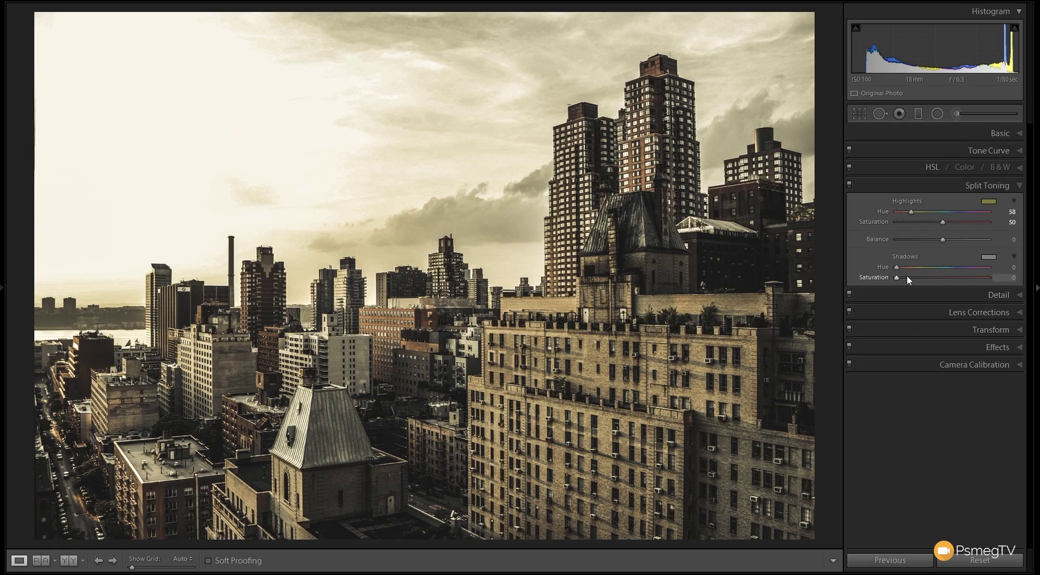
left_click_drag(897, 267, 957, 268)
left_click_drag(902, 280, 916, 278)
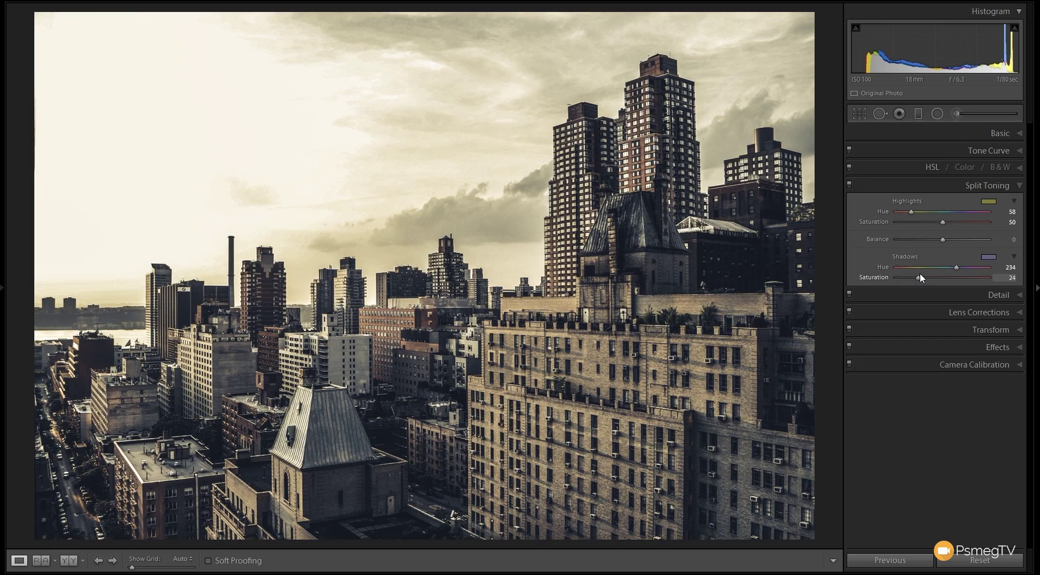
left_click_drag(920, 274, 920, 274)
left_click(850, 186)
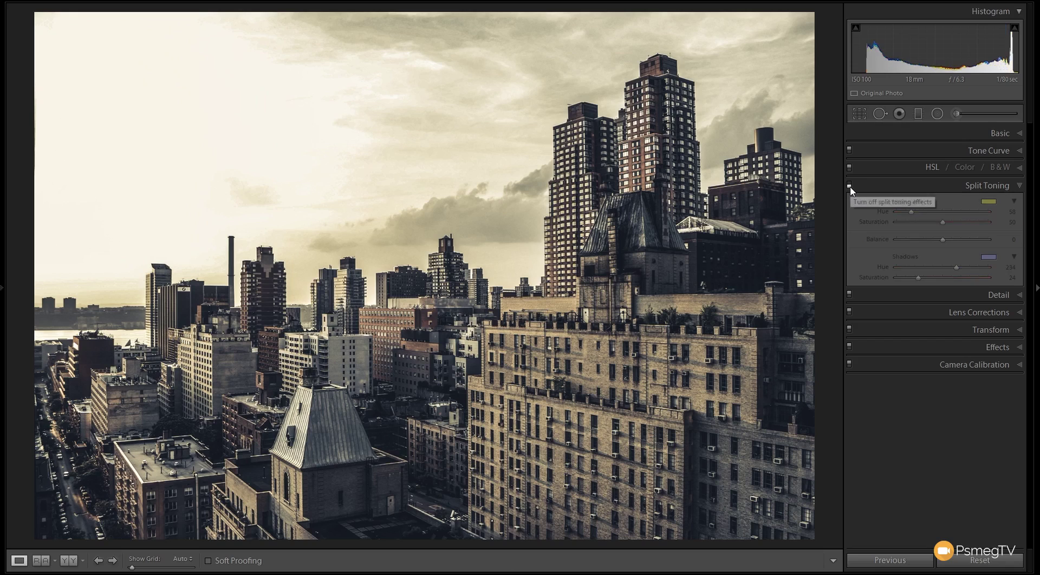
left_click(850, 186)
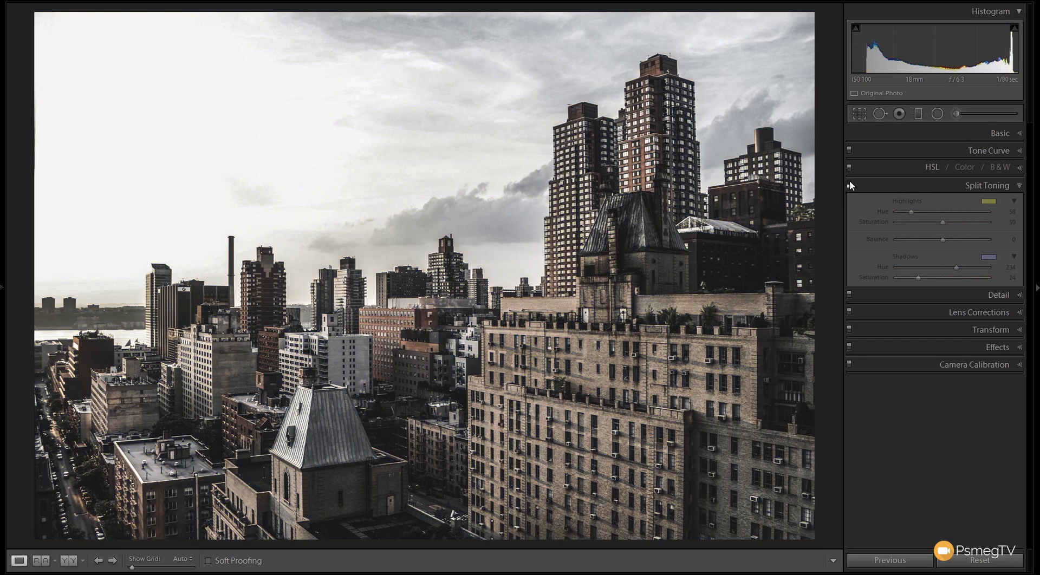
left_click(849, 185)
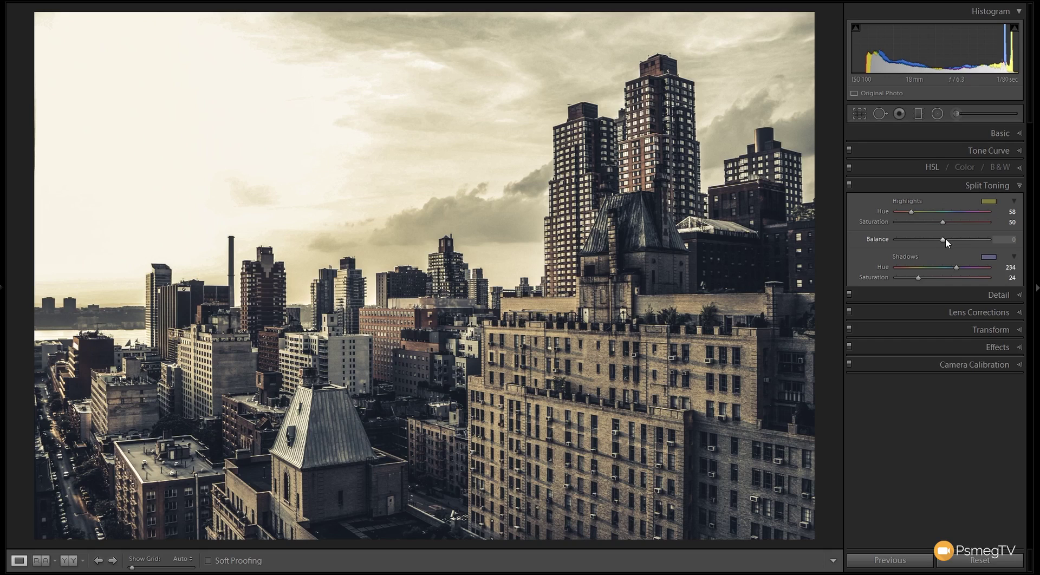
Shift the split toning balance toward the shadows at −34, and compare the photo with the toning off and on.
left_click_drag(941, 240, 928, 245)
left_click(850, 186)
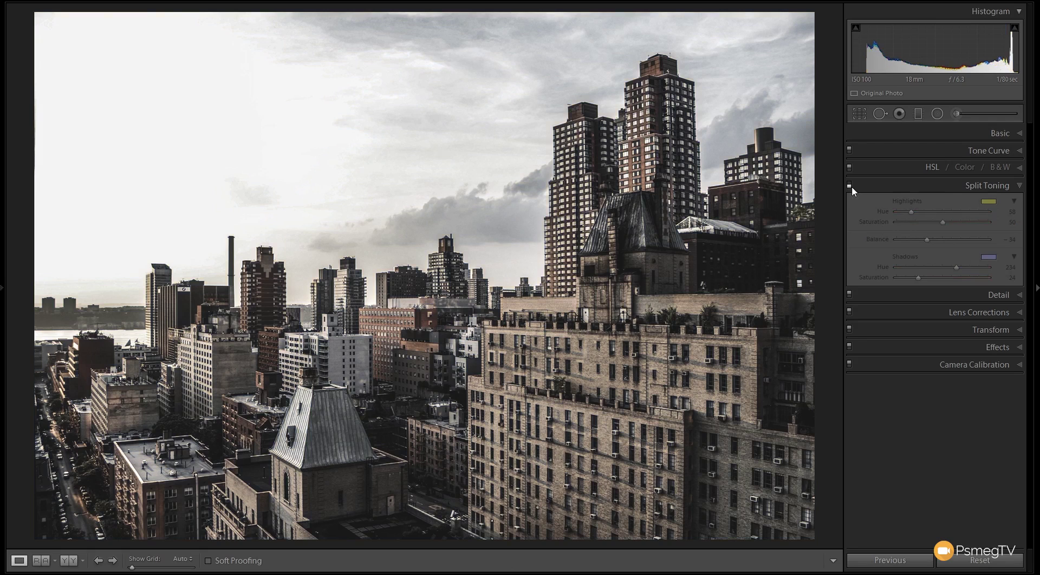
left_click(850, 185)
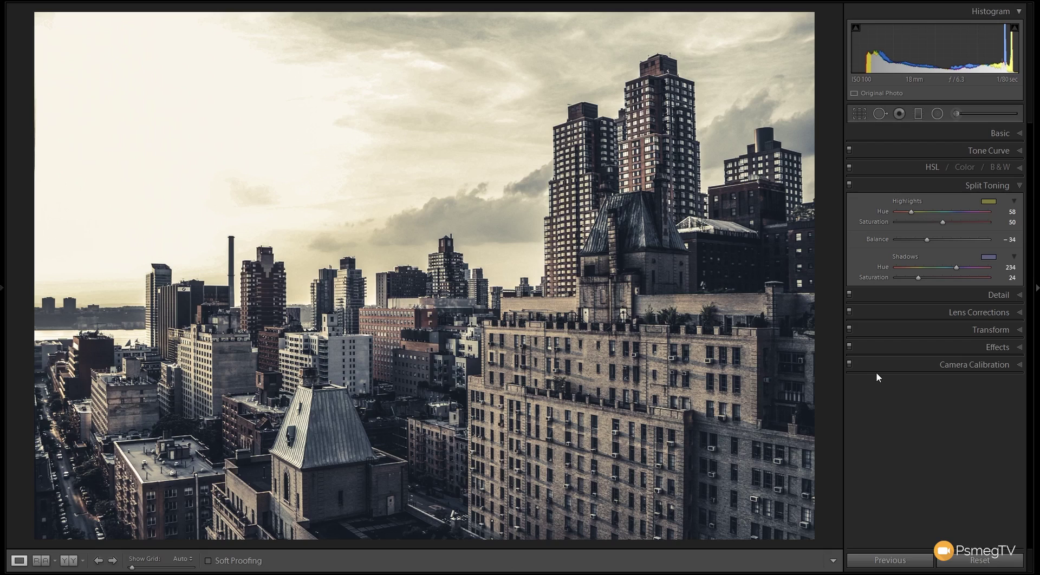
Sharpen the photo with an amount of 67, judging the effect on the building details at close range.
left_click(1022, 297)
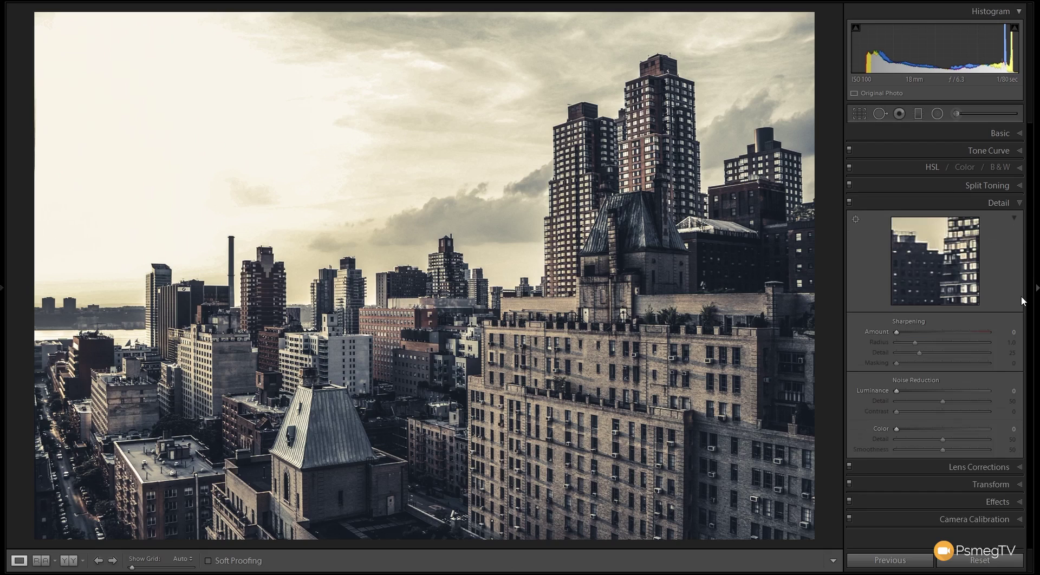
left_click(580, 358)
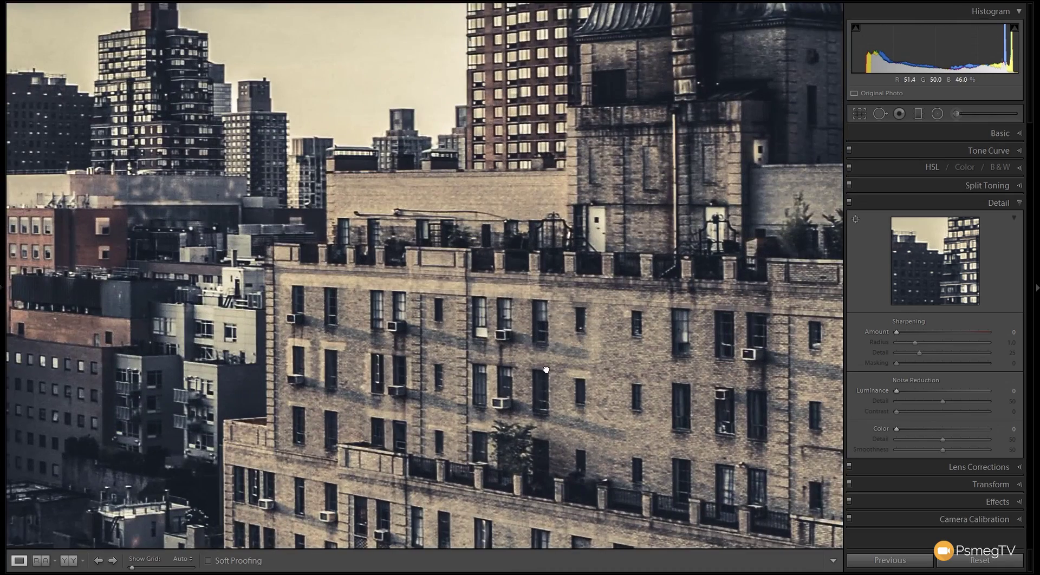
scroll(563, 382, "down", 2)
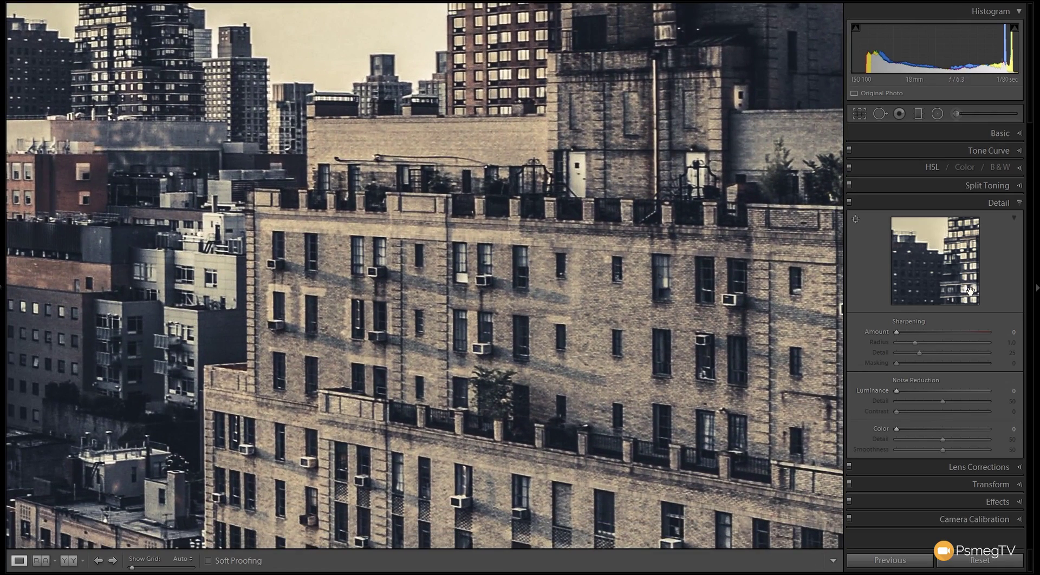
left_click_drag(896, 332, 941, 332)
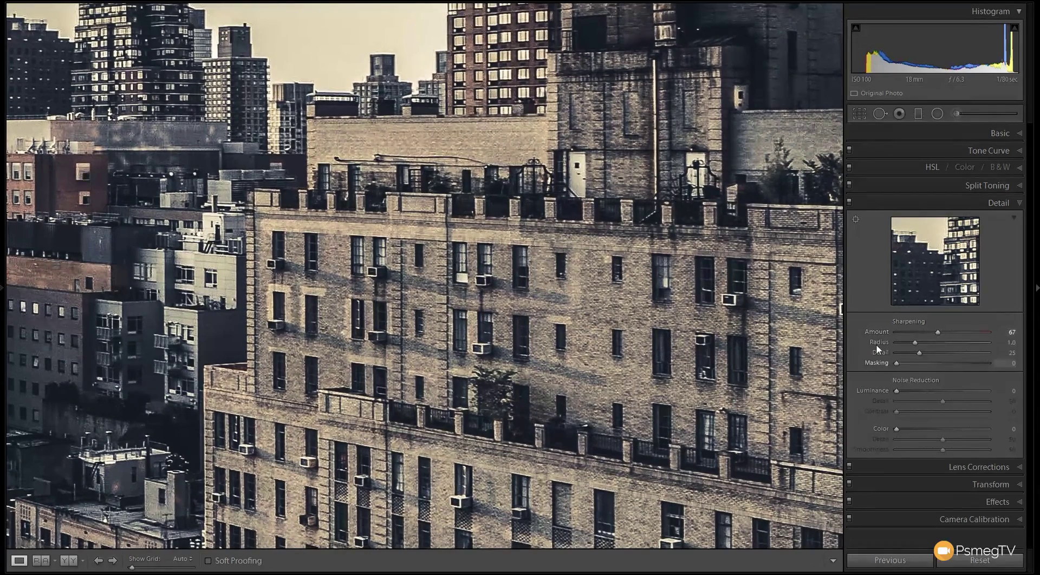
Set the sharpening masking to 91 using the mask preview, and compare the photo with the detail adjustments off and on.
left_click(886, 429)
left_click(899, 364)
key("alt")
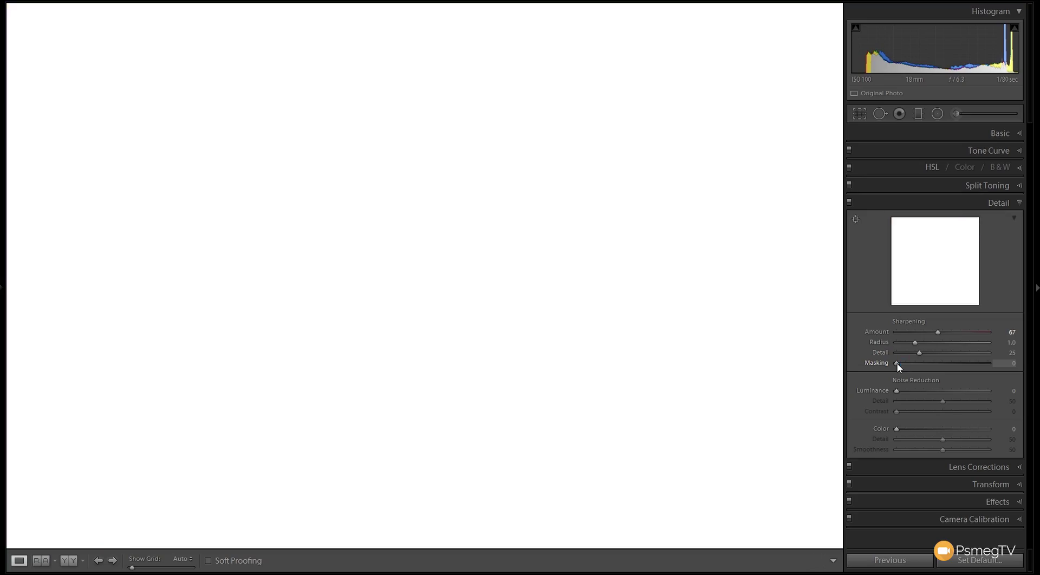
left_click_drag(897, 365, 981, 365)
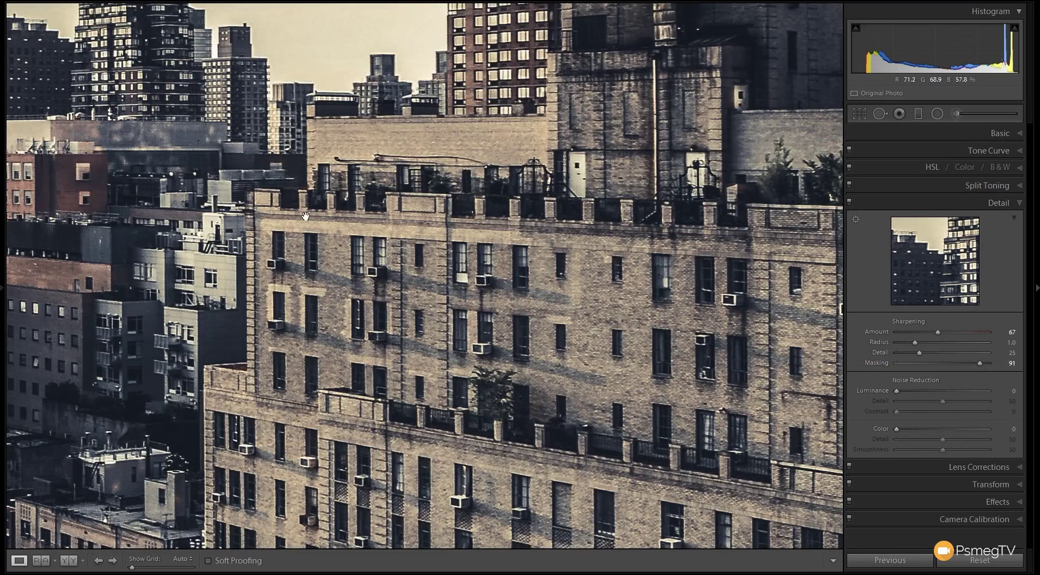
left_click(849, 204)
left_click(850, 204)
left_click(1020, 204)
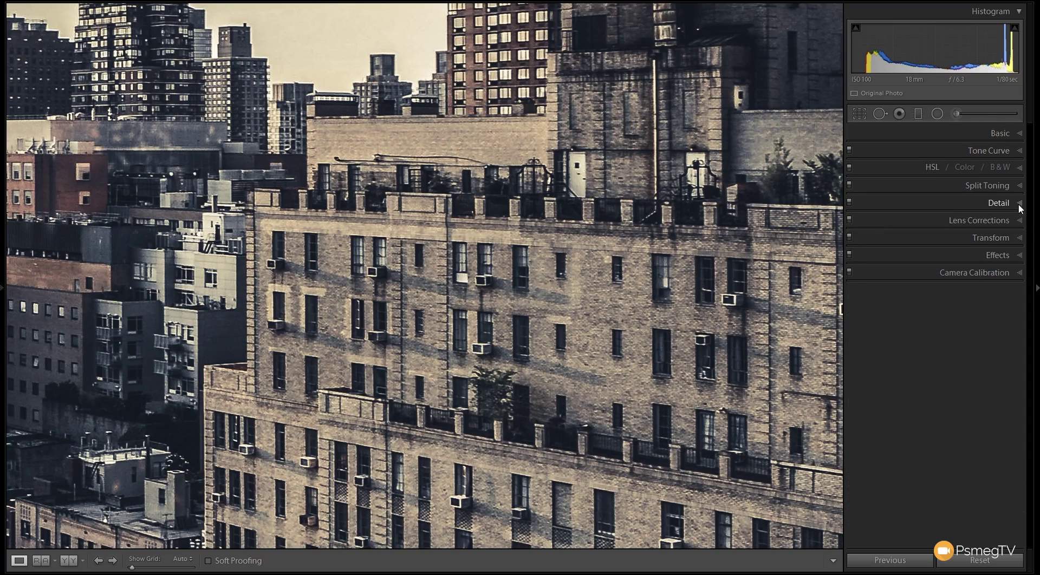
Darken the photo's edges with a Highlight Priority post-crop vignette at amount −22.
left_click(1019, 256)
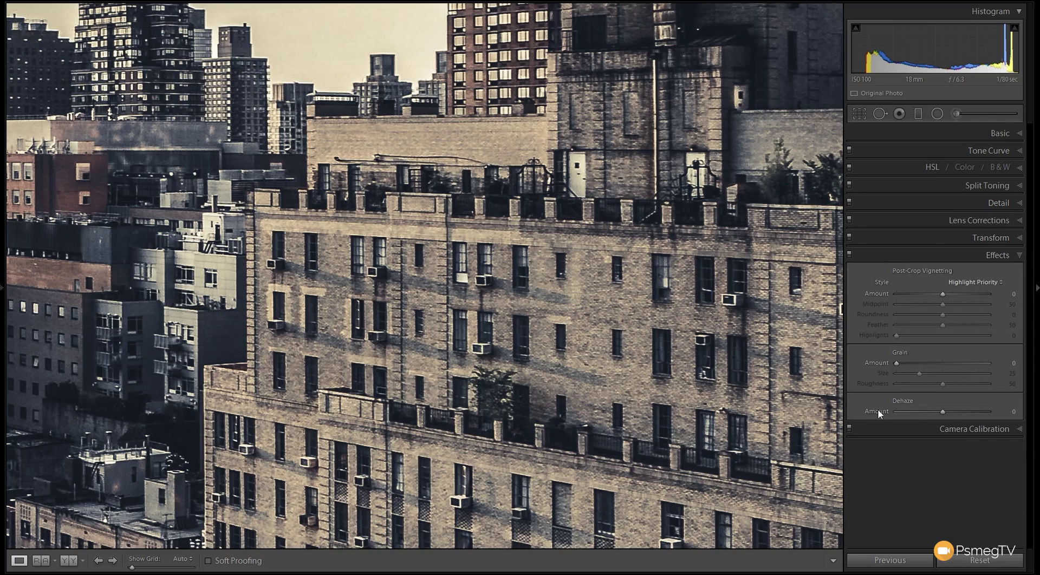
key("z")
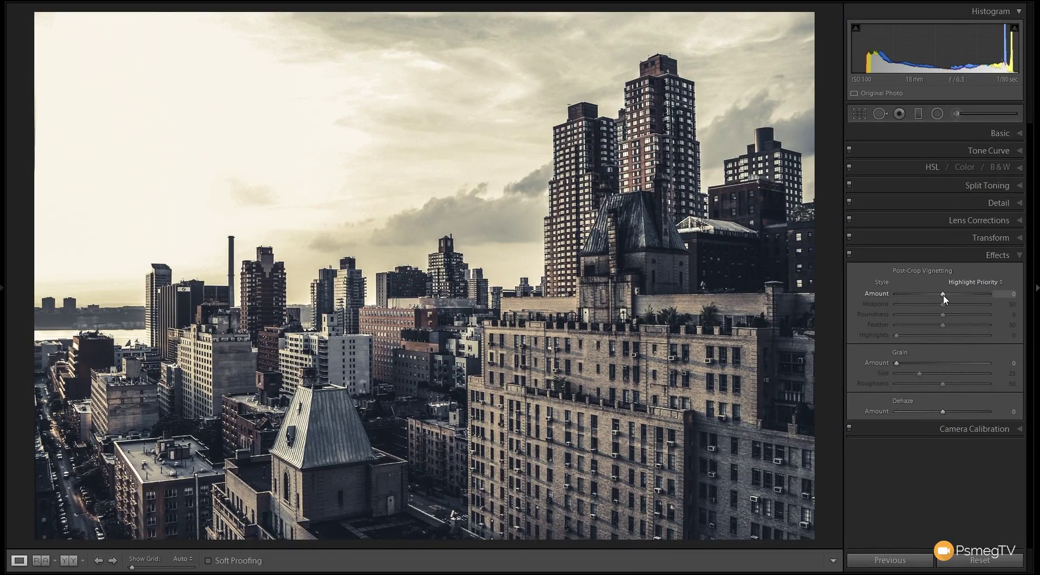
left_click_drag(943, 298, 931, 293)
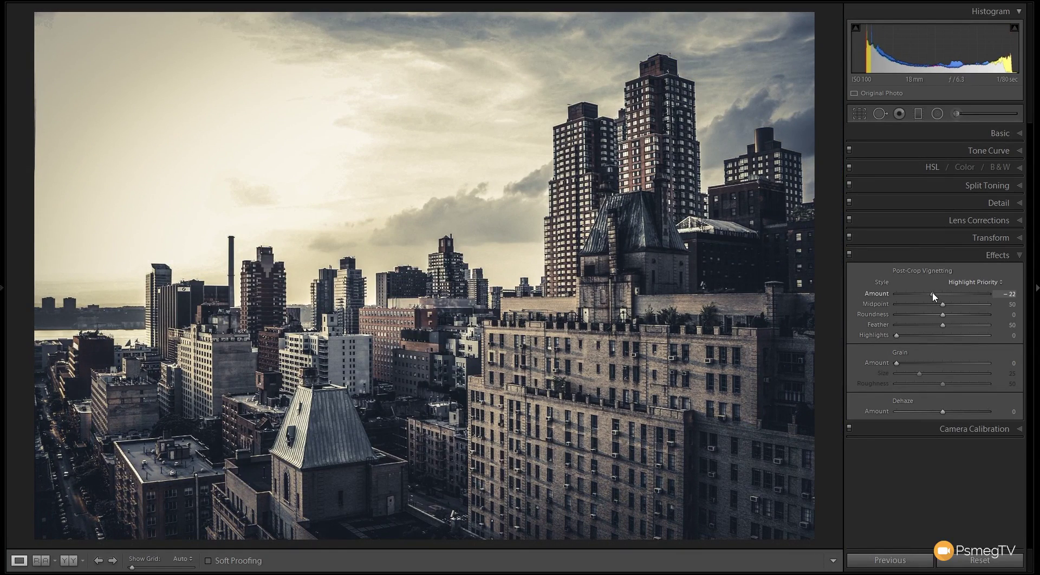
Add grain with amount 54, size 46 and roughness 62, and compare the edited photo side by side with the original.
left_click_drag(896, 364, 960, 366)
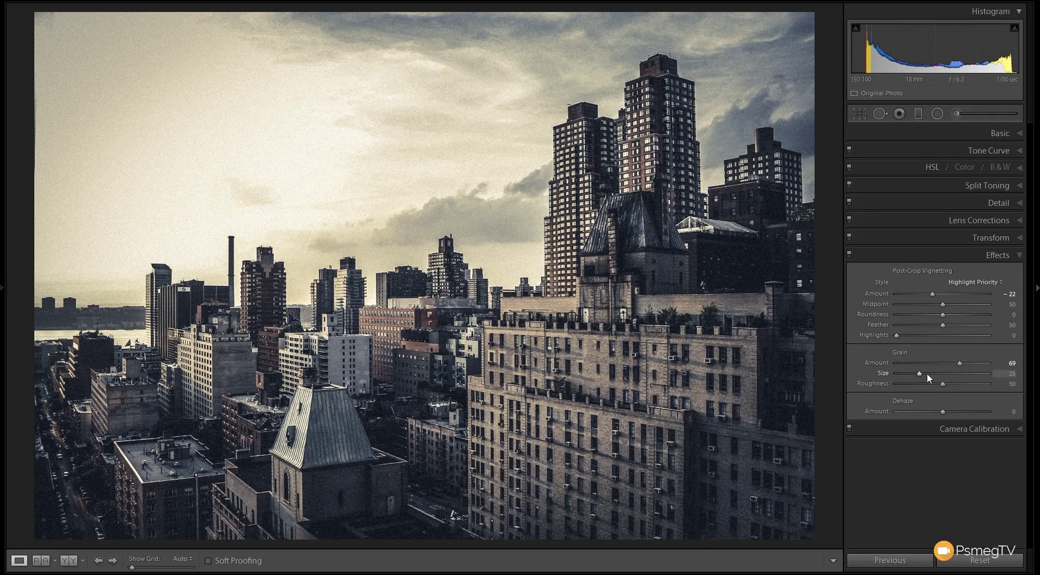
key("z")
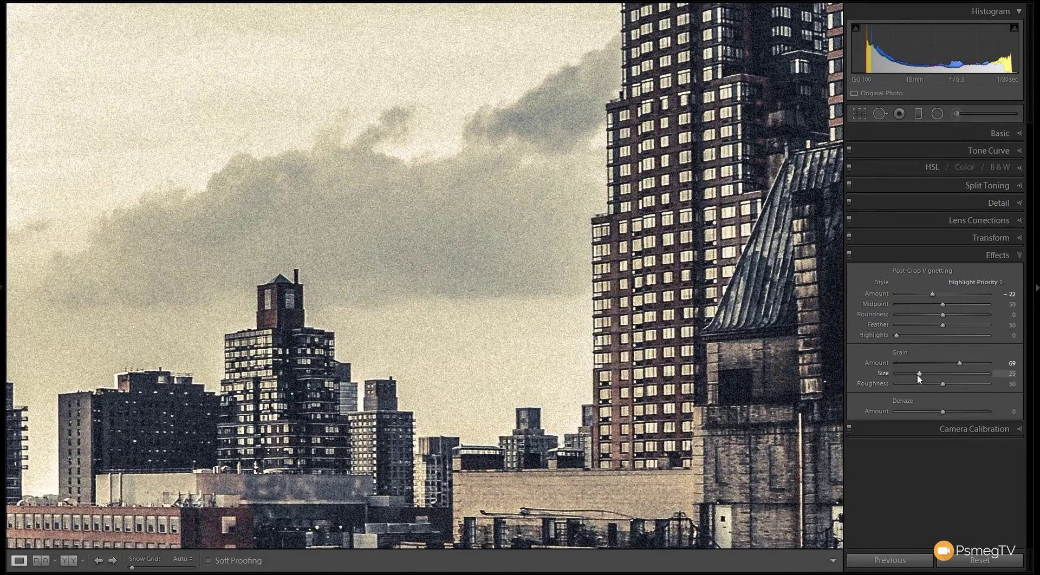
left_click_drag(920, 374, 940, 373)
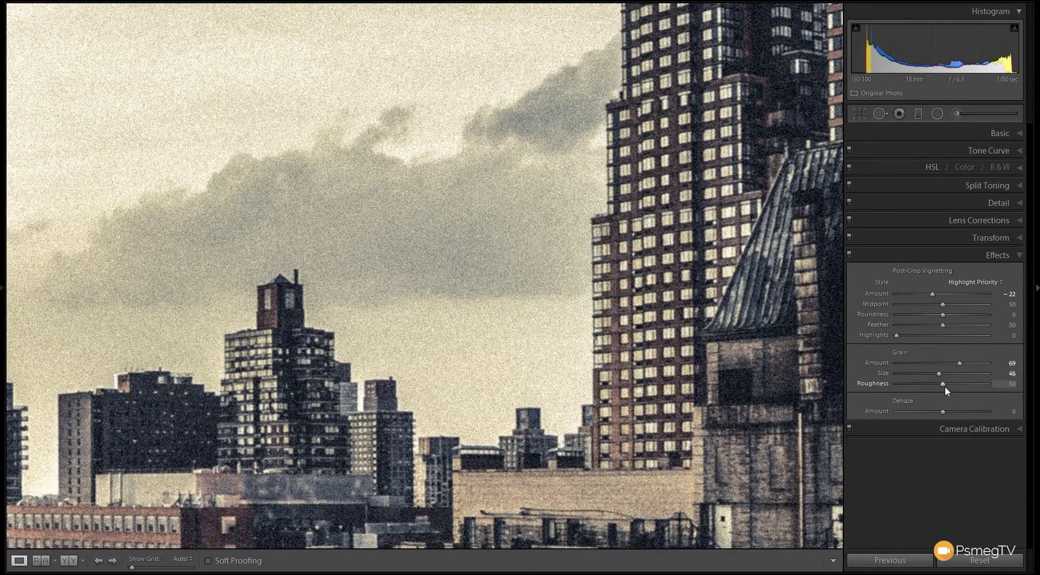
left_click(407, 236)
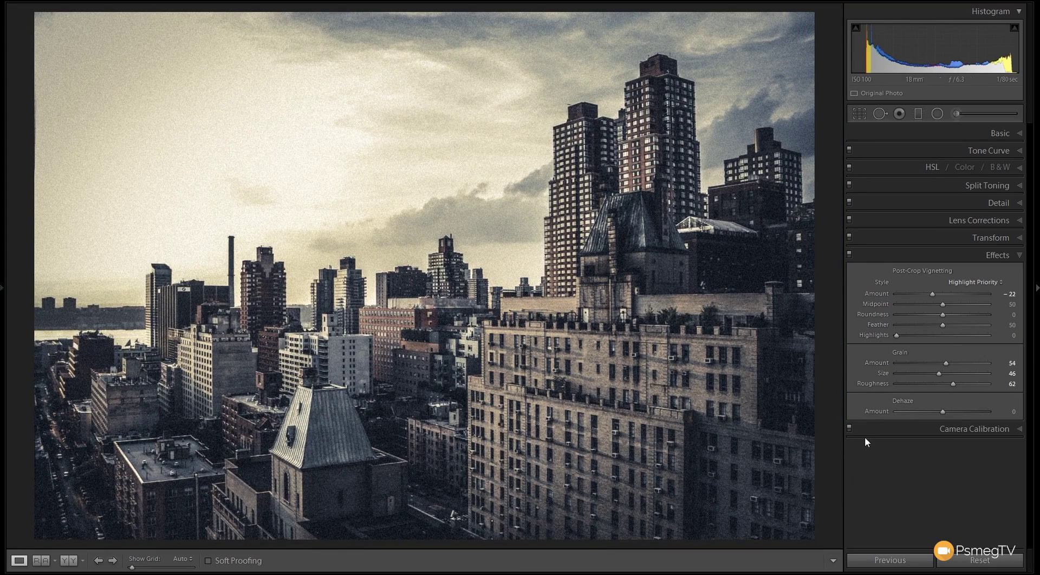
left_click(69, 561)
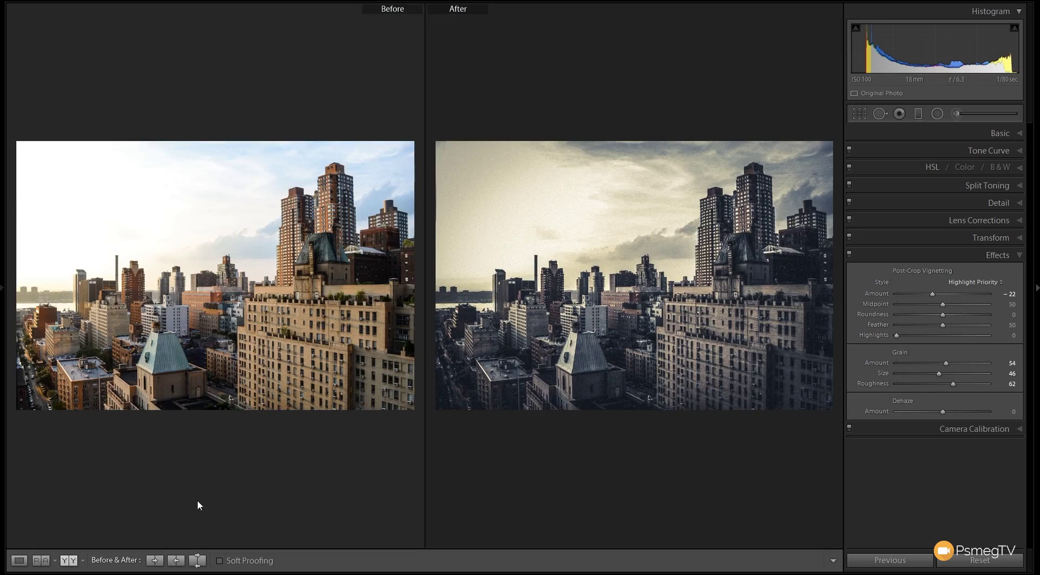
left_click(17, 560)
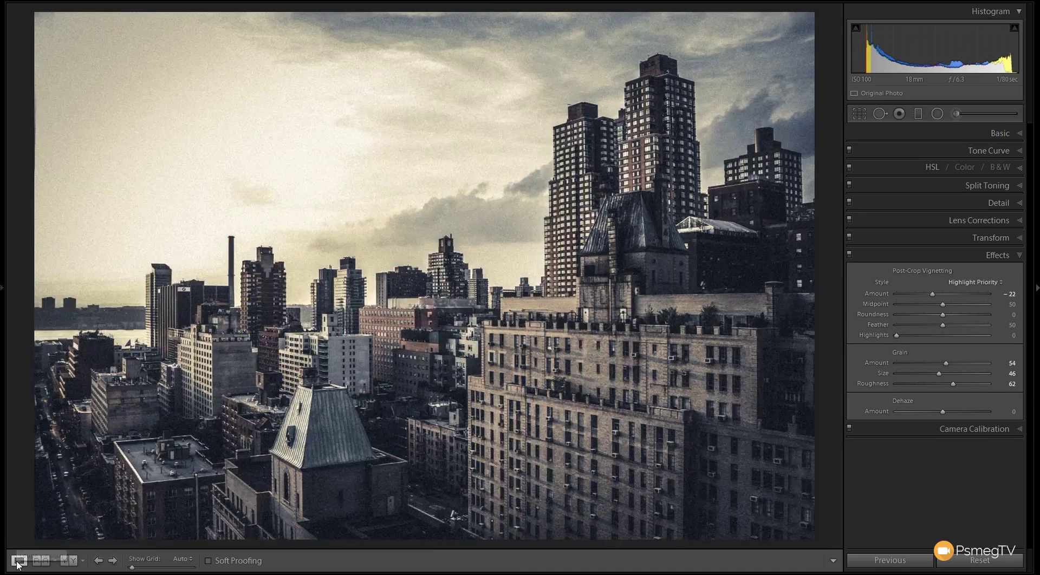
Crop the photo to a 16 x 9 aspect ratio, shifting the image down to keep more sky above the tallest towers.
left_click(860, 116)
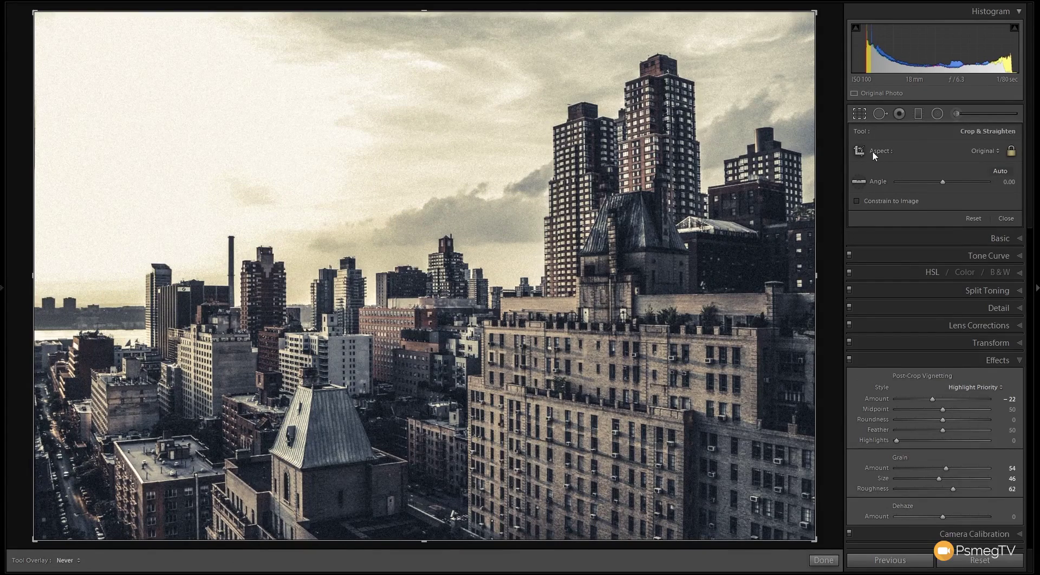
left_click(985, 152)
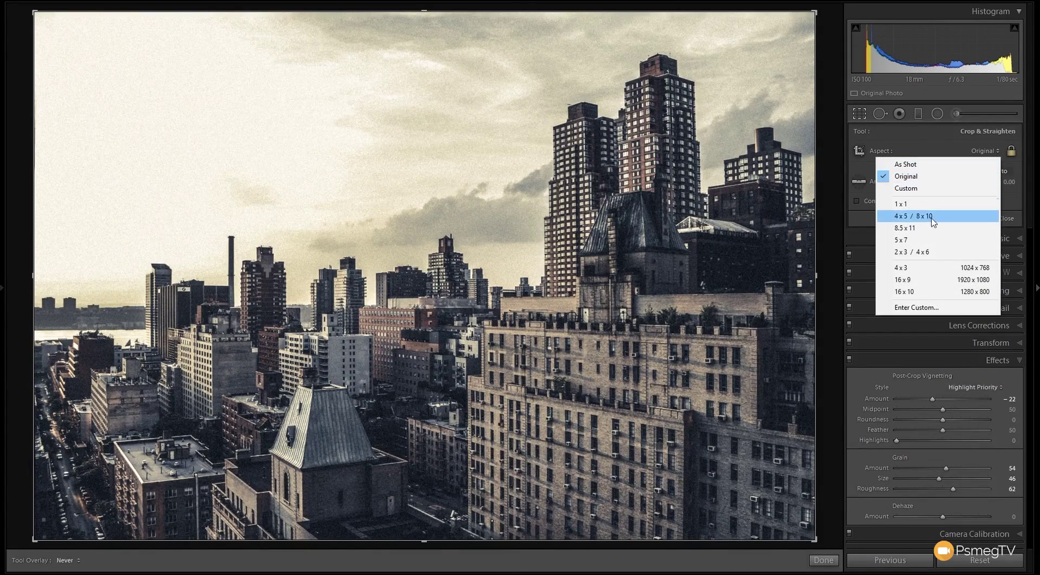
left_click(933, 280)
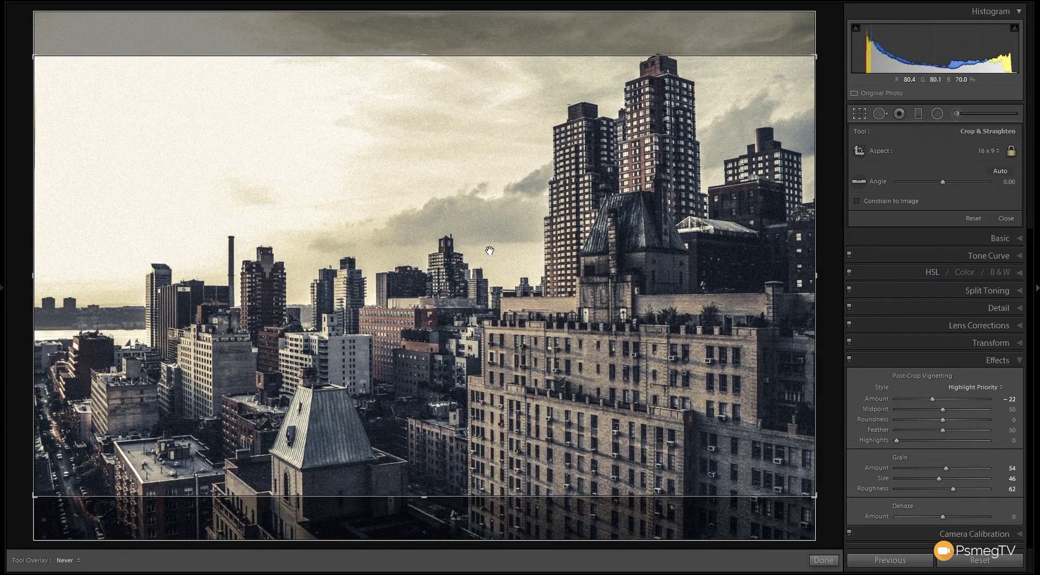
left_click_drag(487, 248, 491, 271)
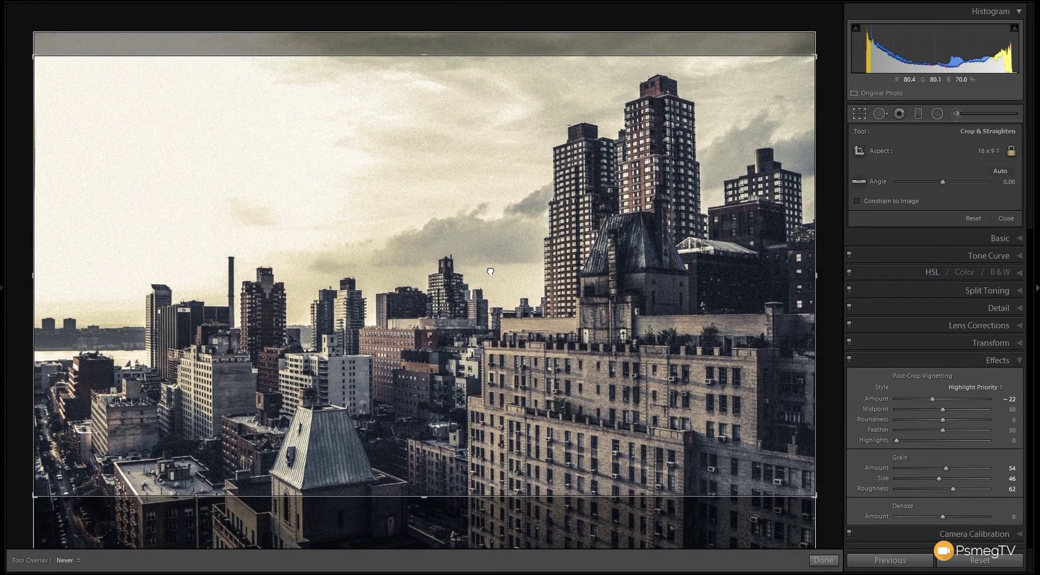
left_click_drag(559, 242, 557, 246)
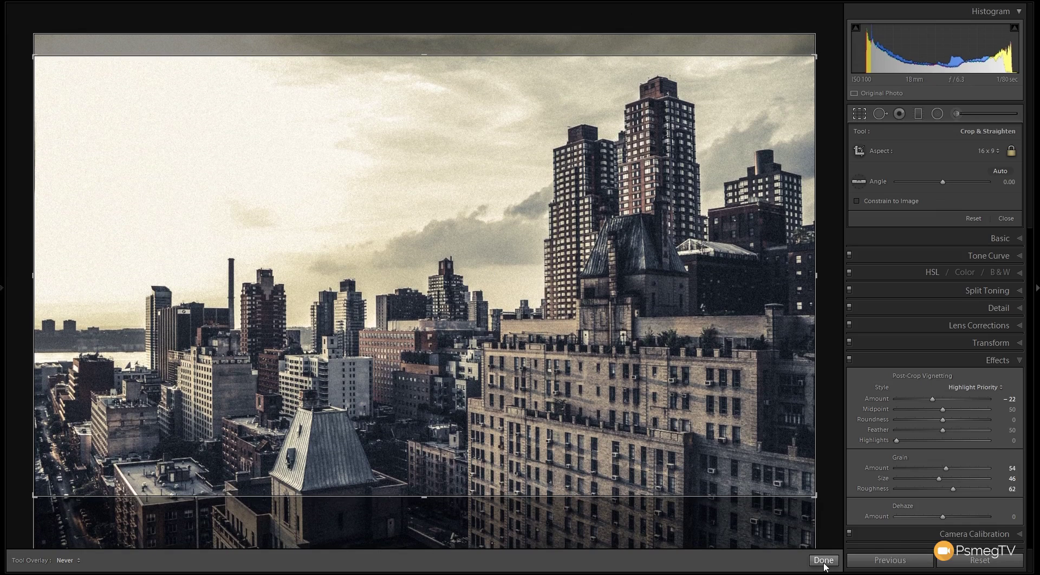
left_click(823, 560)
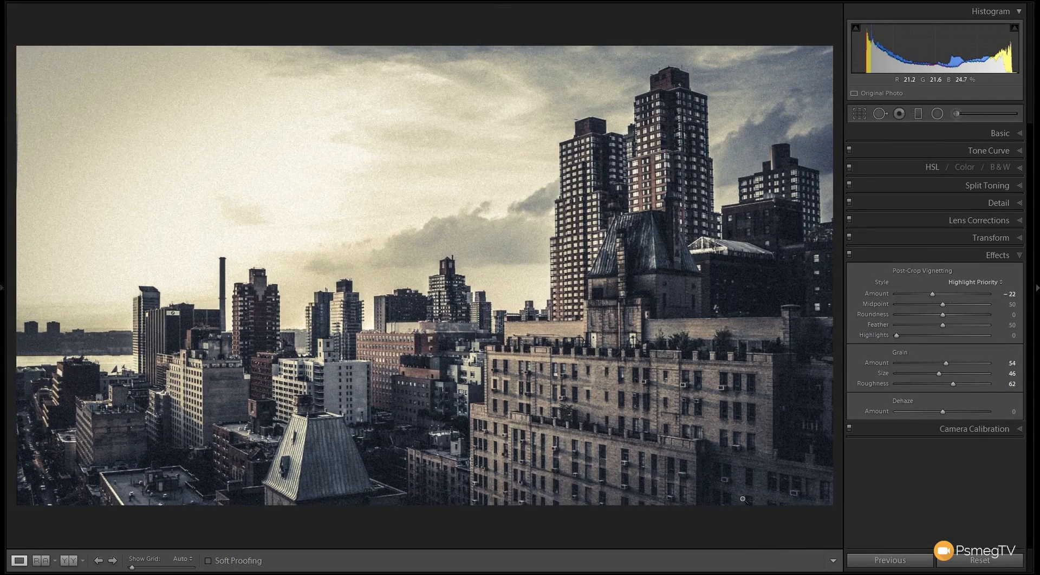